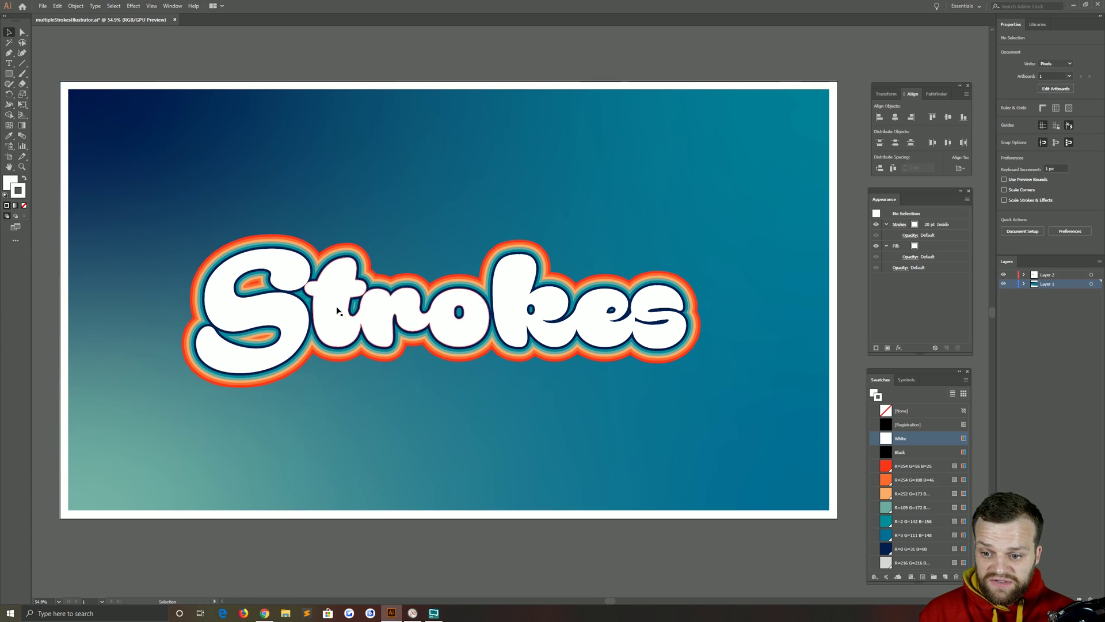
# Step: Examine the finished multi-stroke "Strokes" lettering up close across its full width
pyautogui.click(447, 334)
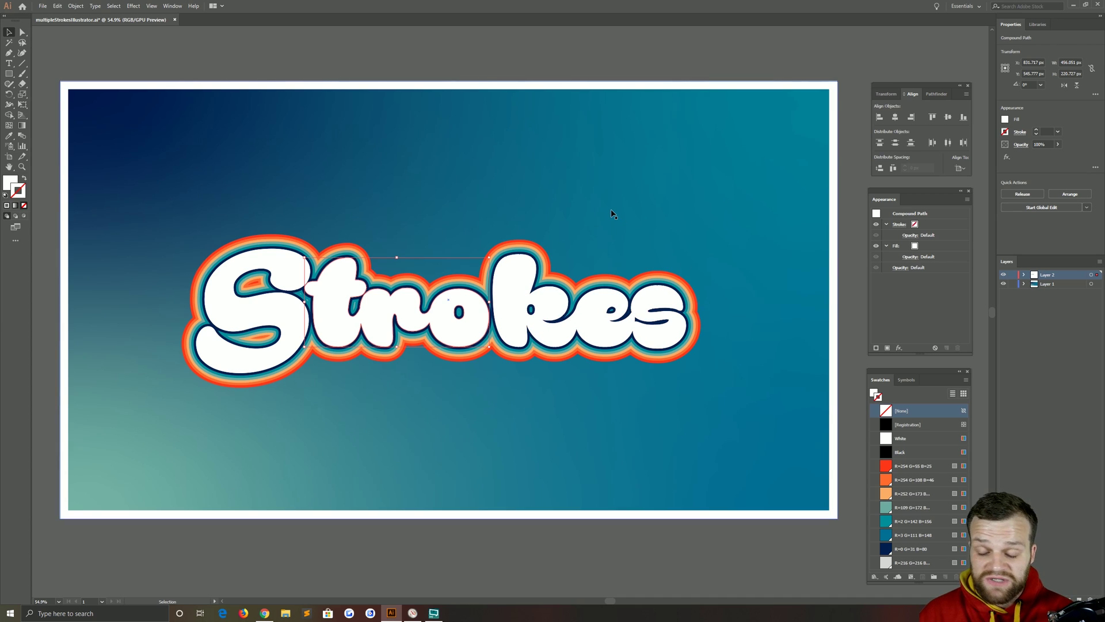
pyautogui.click(283, 50)
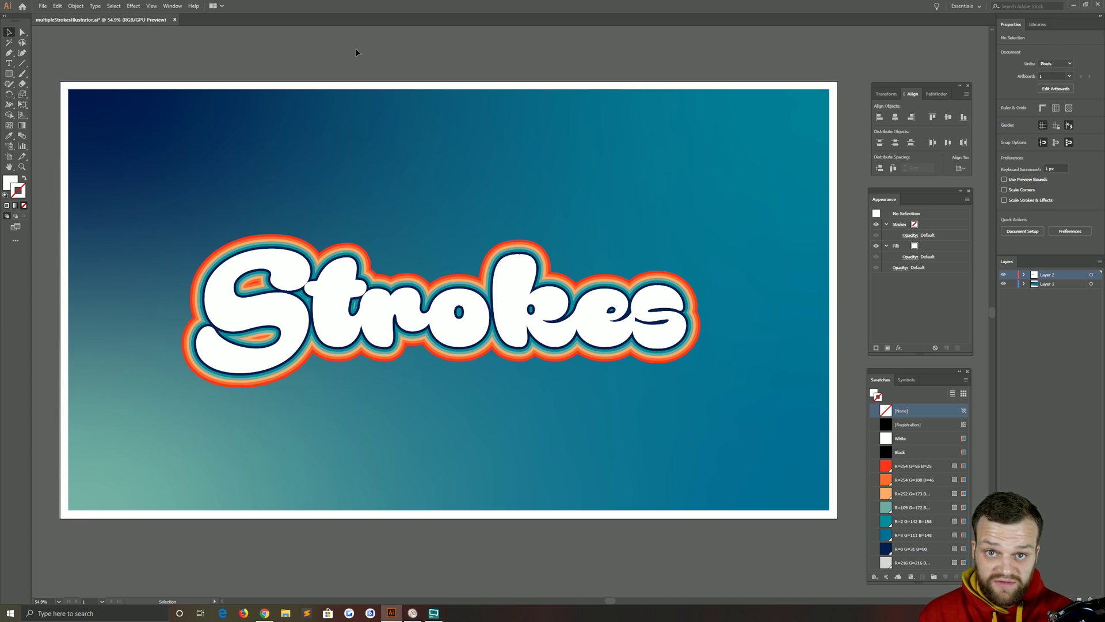
pyautogui.hotkey('ctrl', '1')
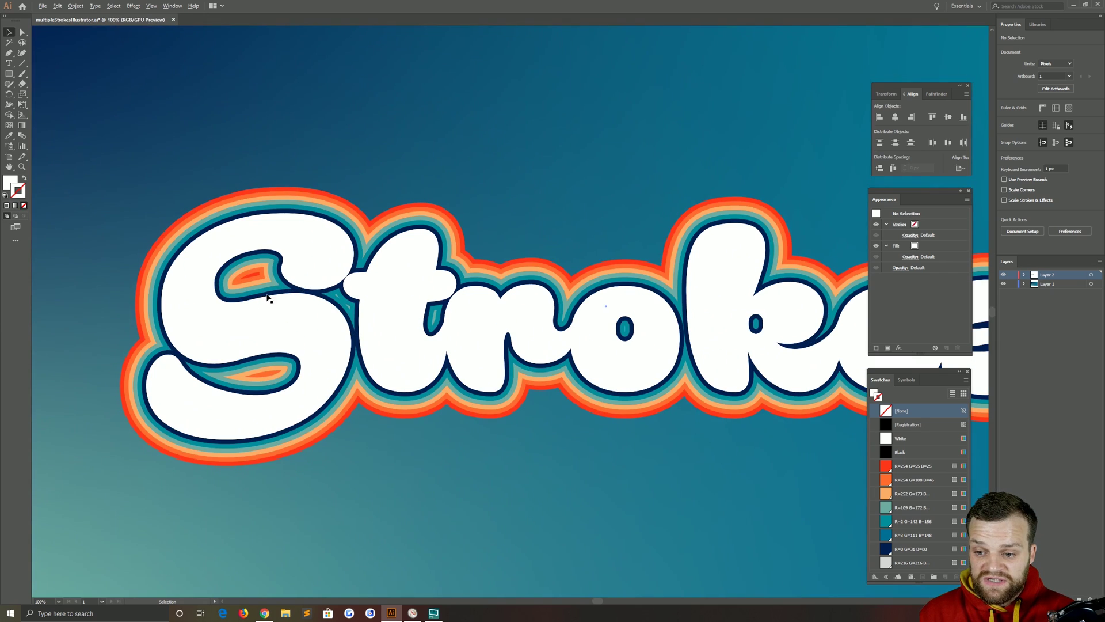
pyautogui.hscroll(2, 510, 281)
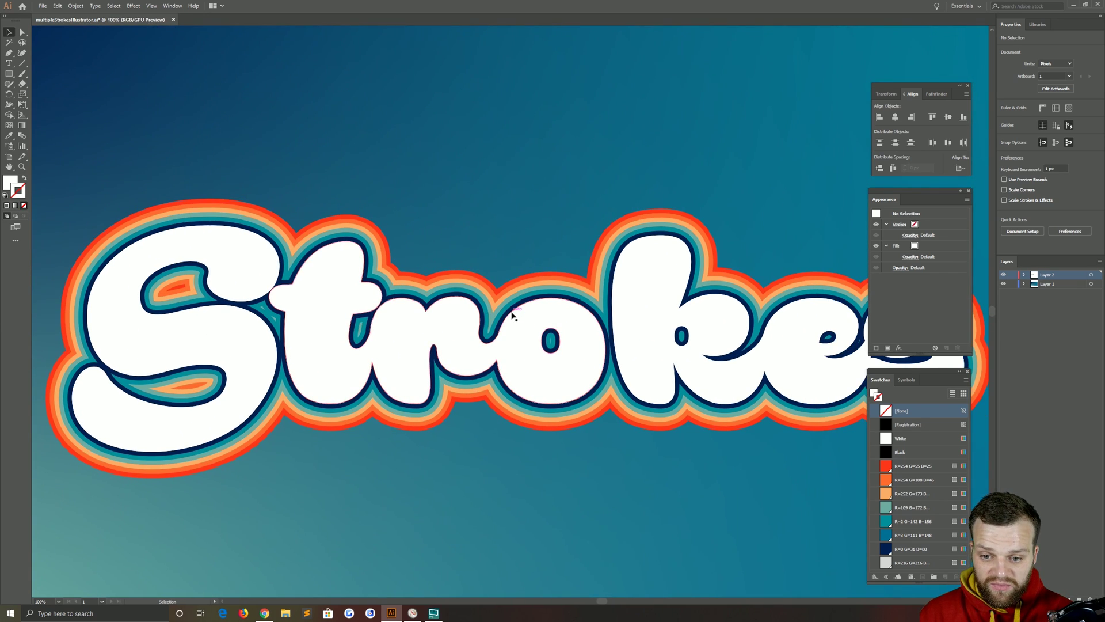
pyautogui.hscroll(1, 576, 305)
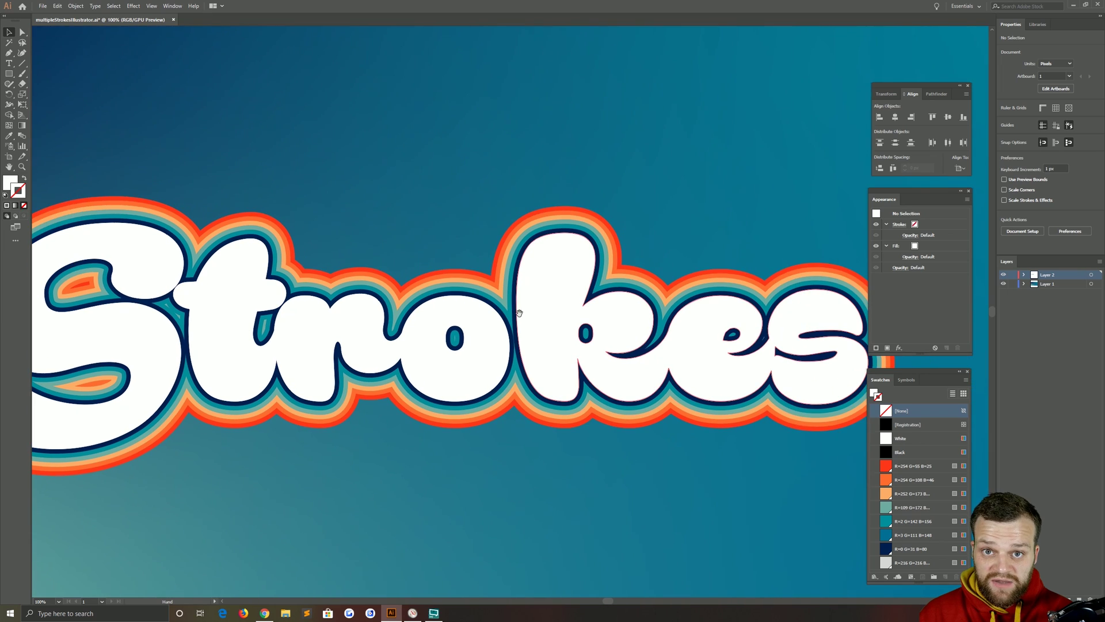
pyautogui.hotkey('ctrl', '-')
pyautogui.hotkey('ctrl', '-')
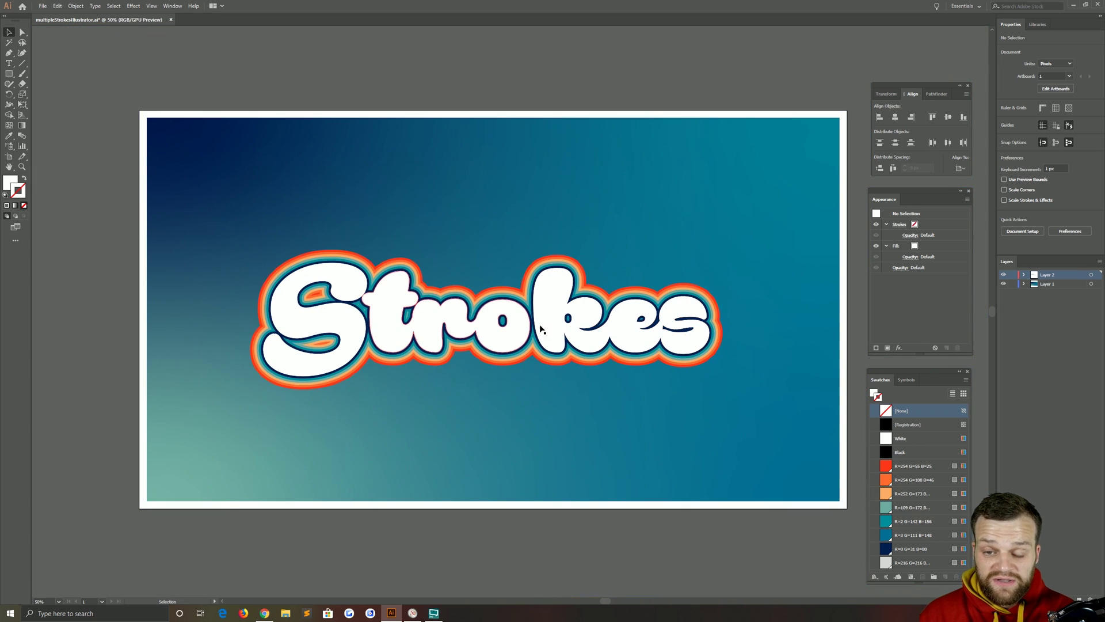
pyautogui.moveTo(568, 339); pyautogui.dragTo(534, 314)
# Step: Move the multi-stroke lettering, including its separate white "kes" letters, off the artboard to the space above it
pyautogui.scroll(-3, 485, 284)
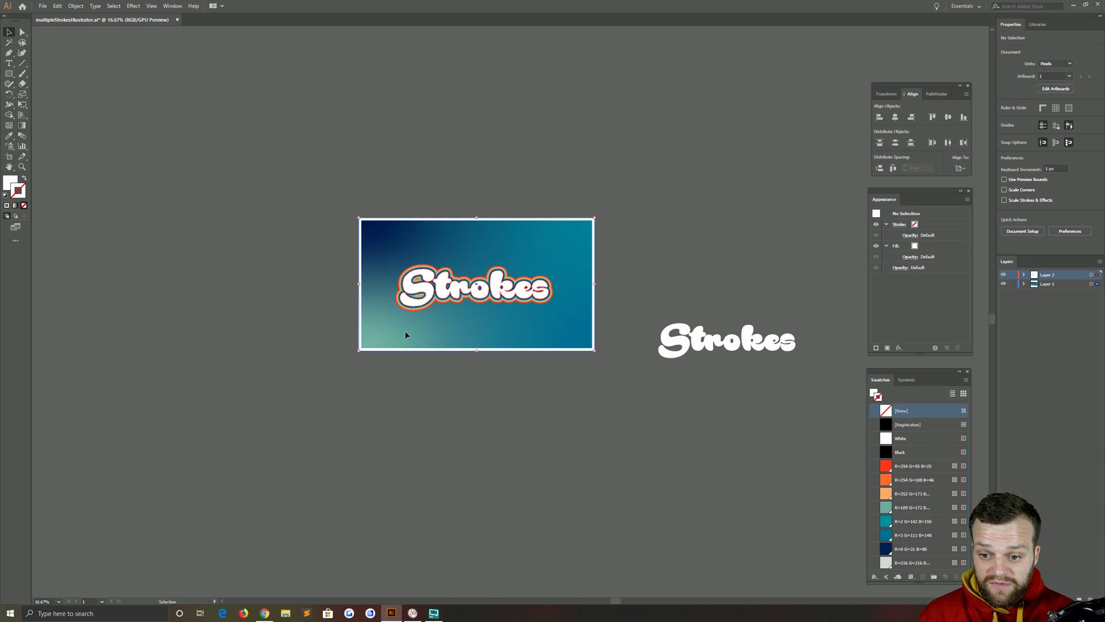
pyautogui.click(415, 294)
pyautogui.moveTo(415, 291); pyautogui.dragTo(414, 163)
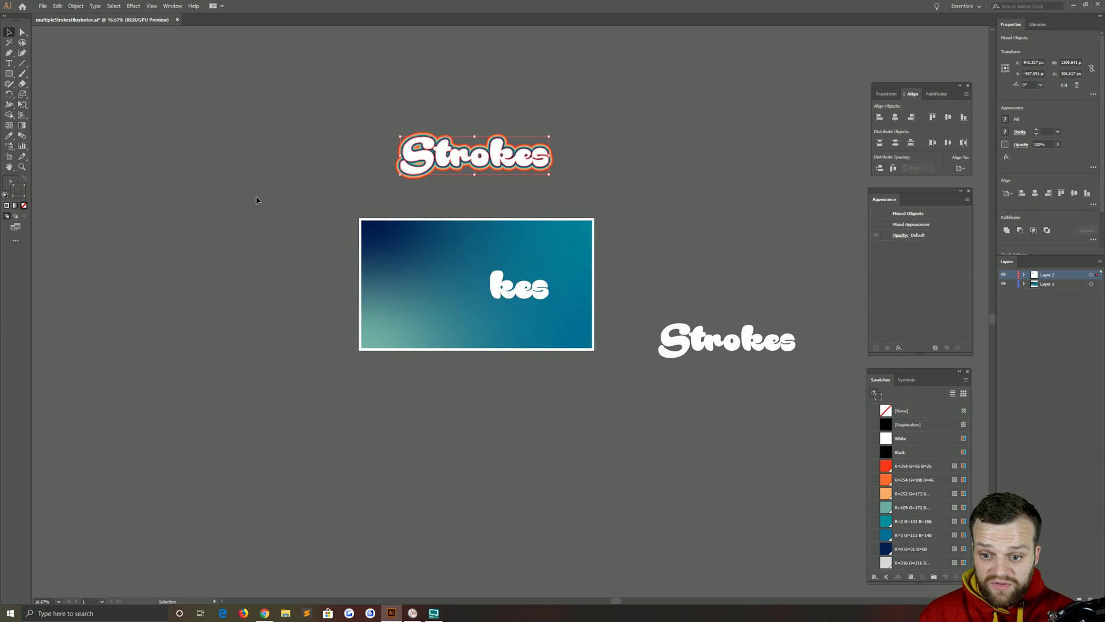
pyautogui.click(256, 196)
pyautogui.moveTo(498, 287); pyautogui.dragTo(499, 154)
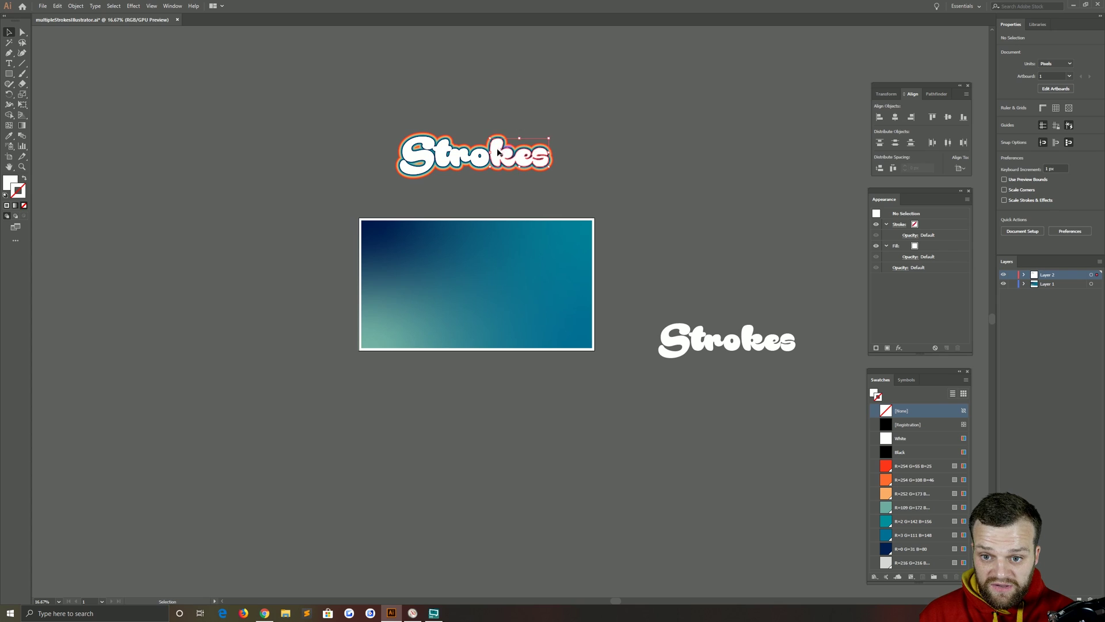
# Step: Move the plain white "Strokes" text from beside the artboard to the artboard's center
pyautogui.click(648, 321)
pyautogui.click(673, 344)
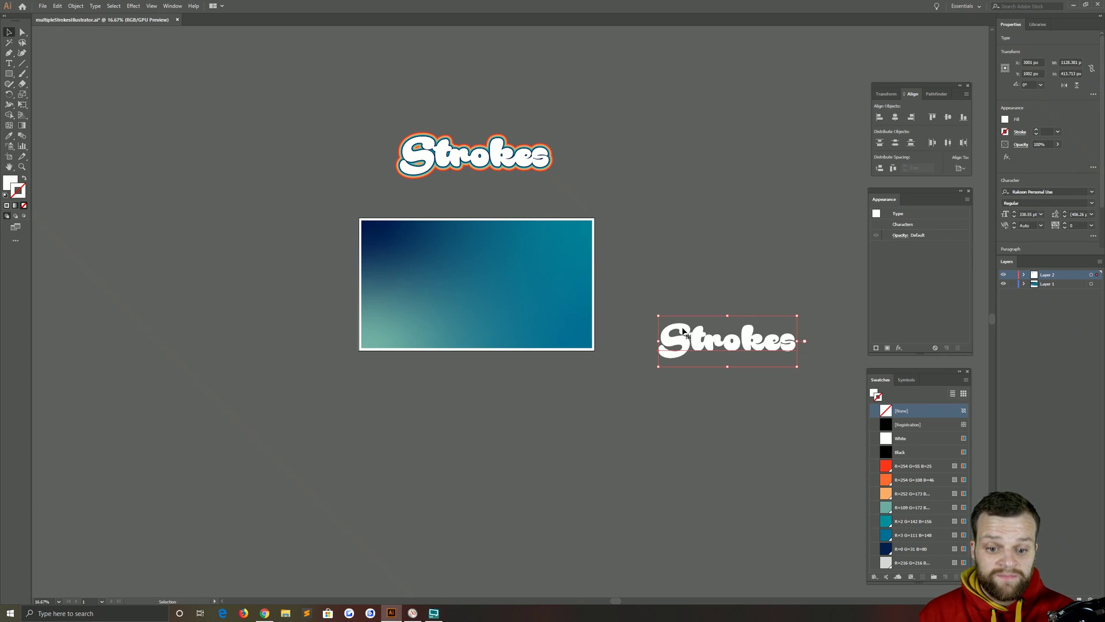
pyautogui.moveTo(730, 340)
pyautogui.mouseDown()
pyautogui.moveTo(550, 268)
pyautogui.moveTo(479, 288)
pyautogui.mouseUp()
pyautogui.click(279, 298)
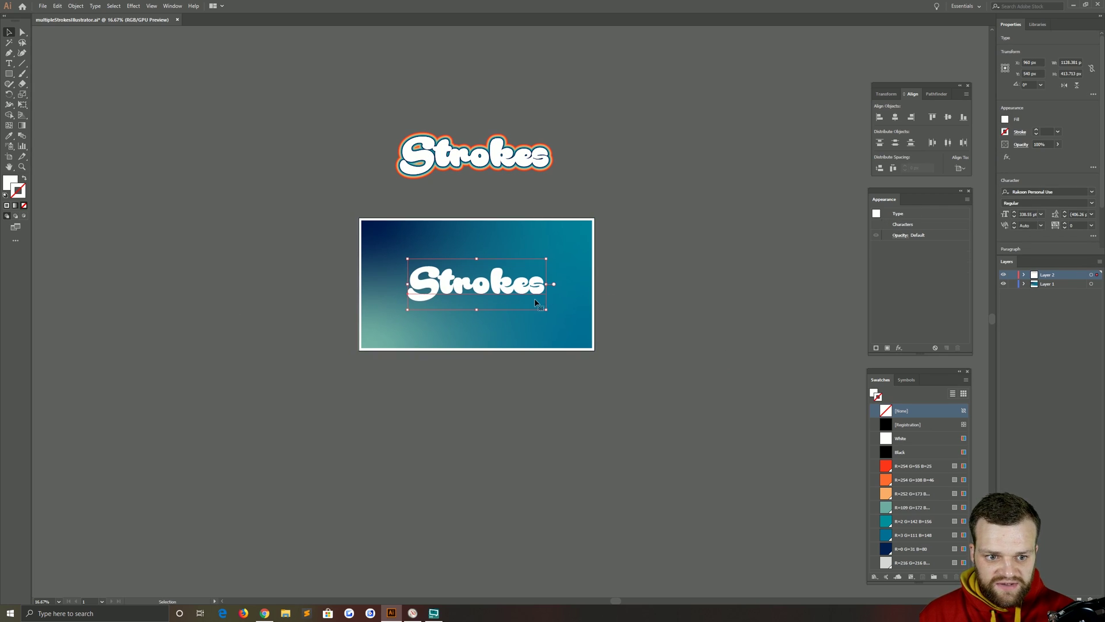
# Step: Duplicate the live "Strokes" text horizontally into the empty space to the right of the artboard
pyautogui.scroll(1, 515, 300)
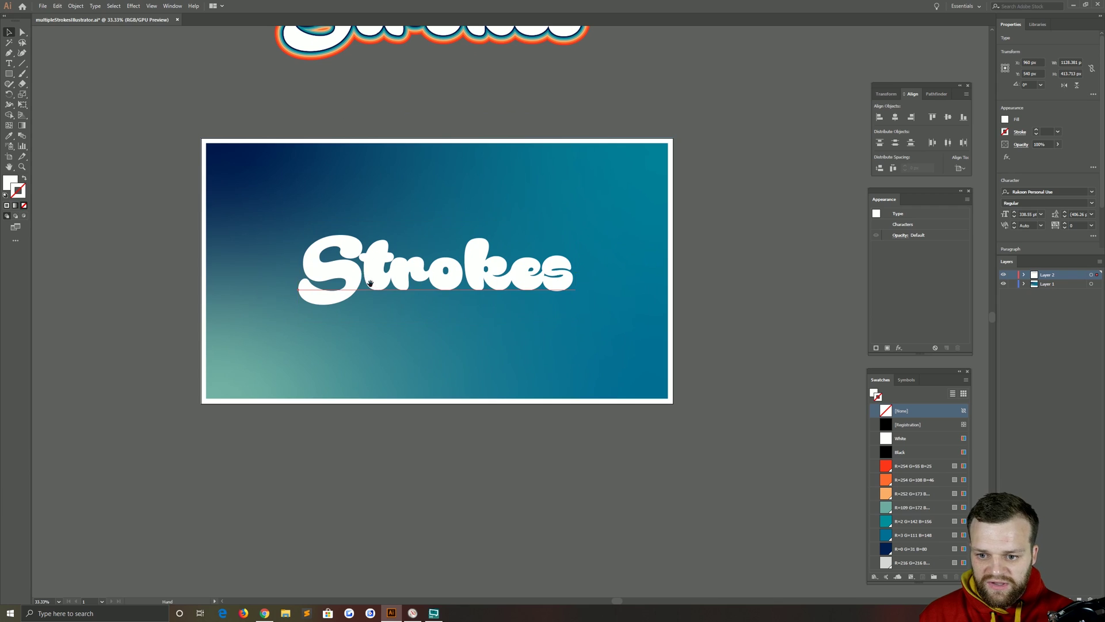
pyautogui.moveTo(370, 283); pyautogui.dragTo(416, 363)
pyautogui.scroll(1, 481, 368)
pyautogui.moveTo(511, 447); pyautogui.dragTo(486, 420)
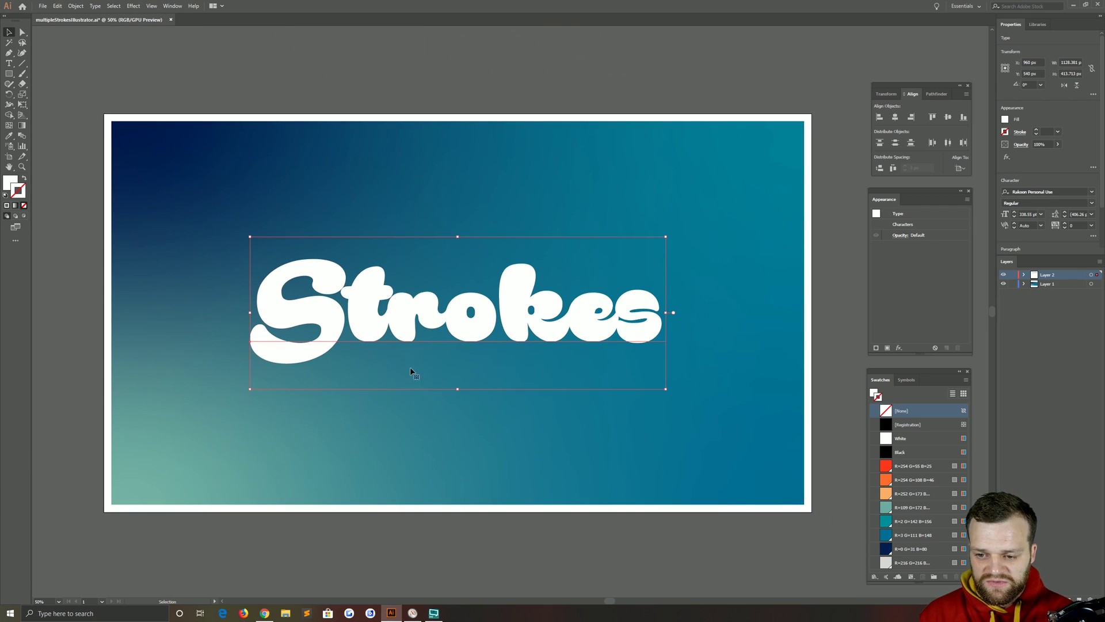
pyautogui.scroll(-2, 424, 290)
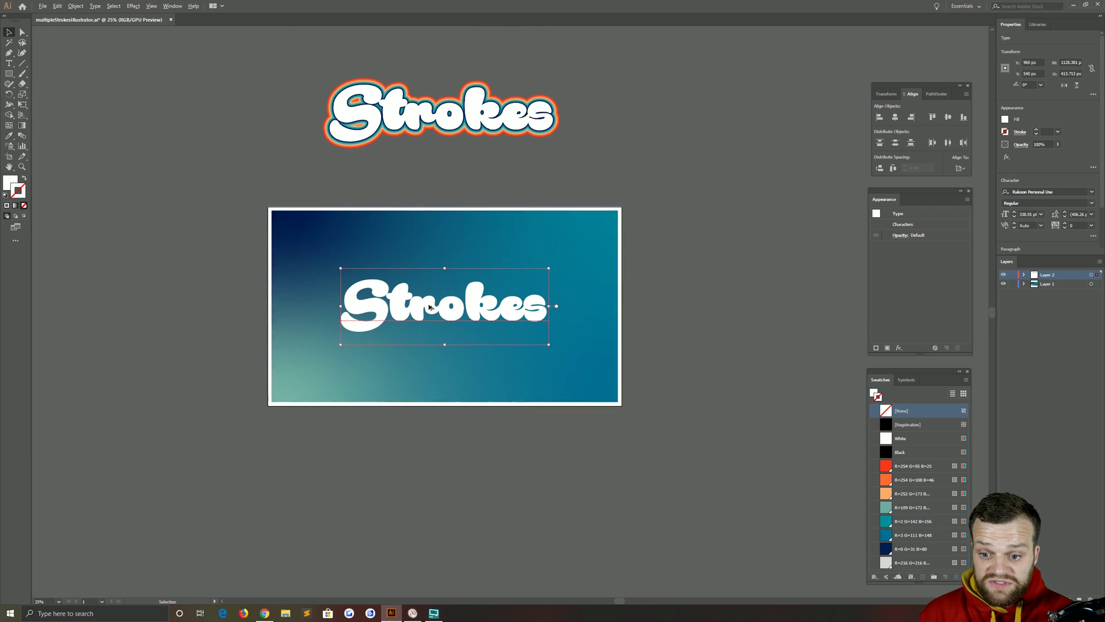
pyautogui.click(552, 309)
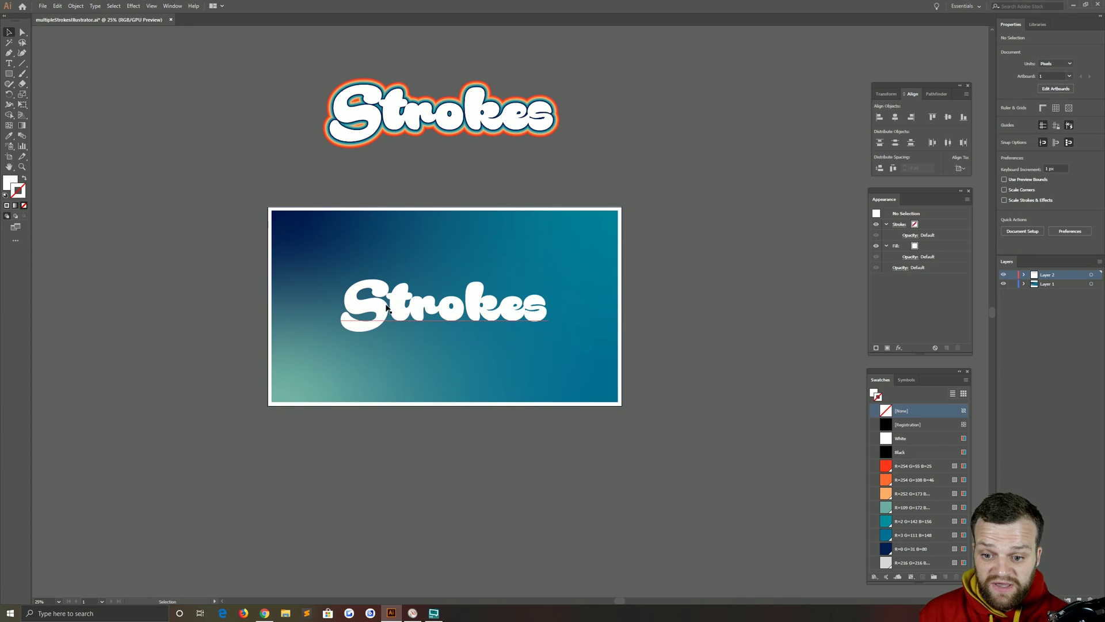
pyautogui.moveTo(405, 306); pyautogui.dragTo(720, 305)
# Step: Convert the artboard's "Strokes" text to outlines and unite its letters into one shape
pyautogui.click(475, 292)
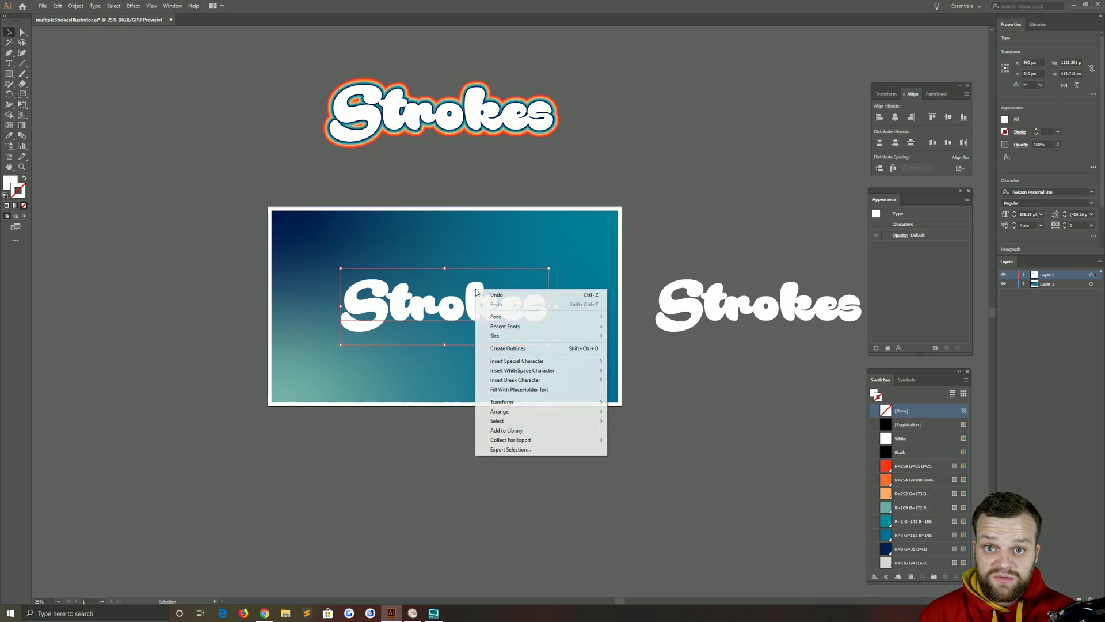
pyautogui.rightClick(476, 290)
pyautogui.click(507, 348)
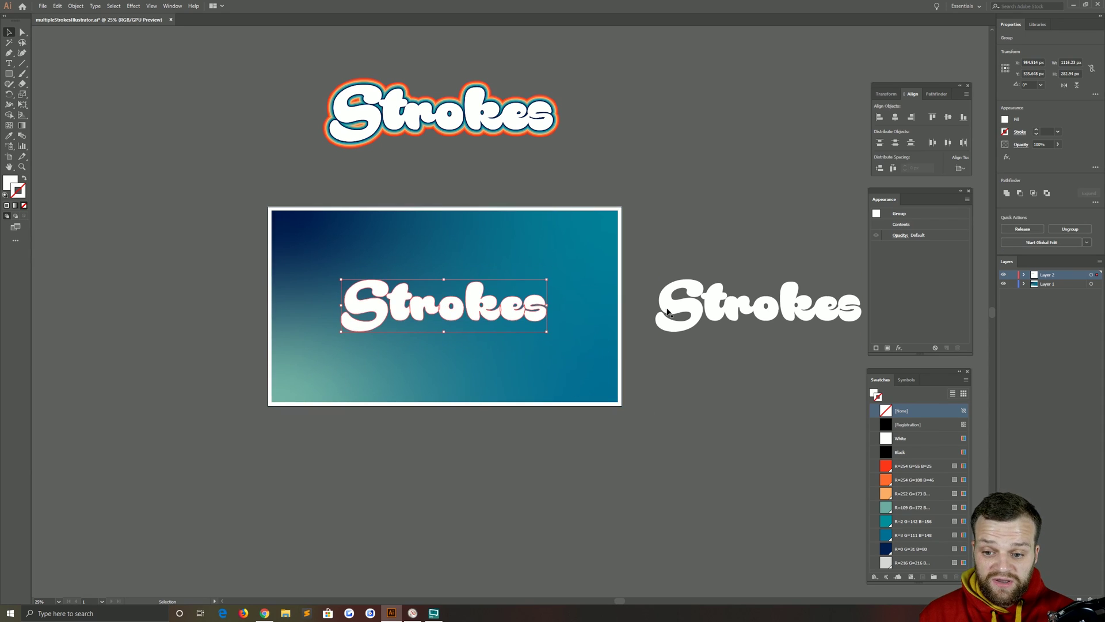
pyautogui.click(1007, 194)
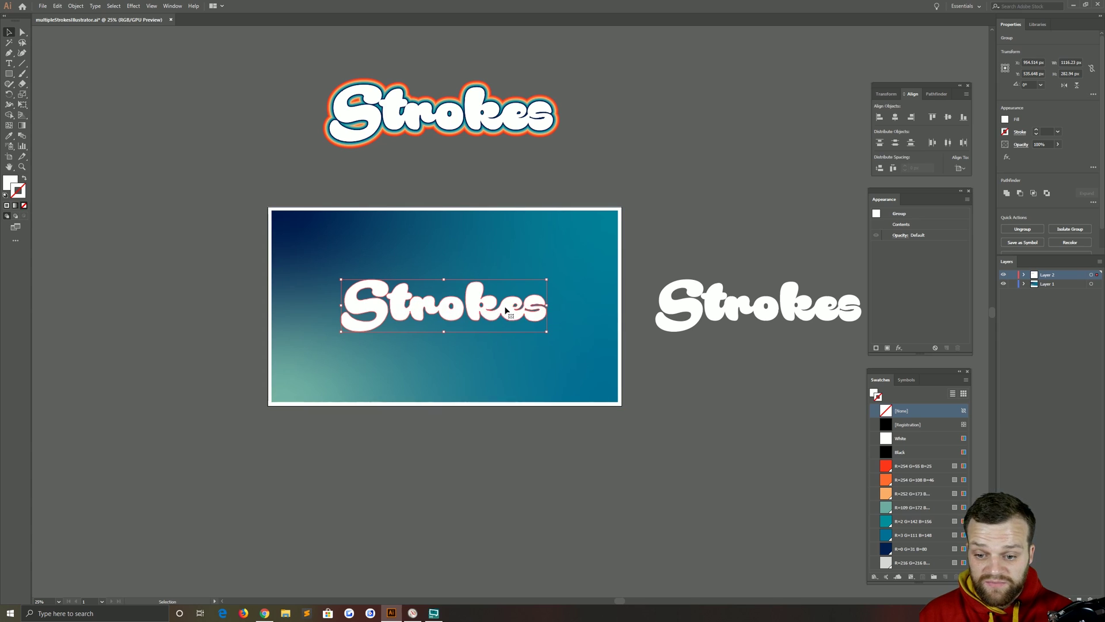
# Step: Duplicate the united lettering into the space just above the artboard and shift the multi-stroke version further up
pyautogui.moveTo(479, 312); pyautogui.dragTo(481, 175)
pyautogui.moveTo(530, 113); pyautogui.dragTo(530, 82)
pyautogui.click(701, 307)
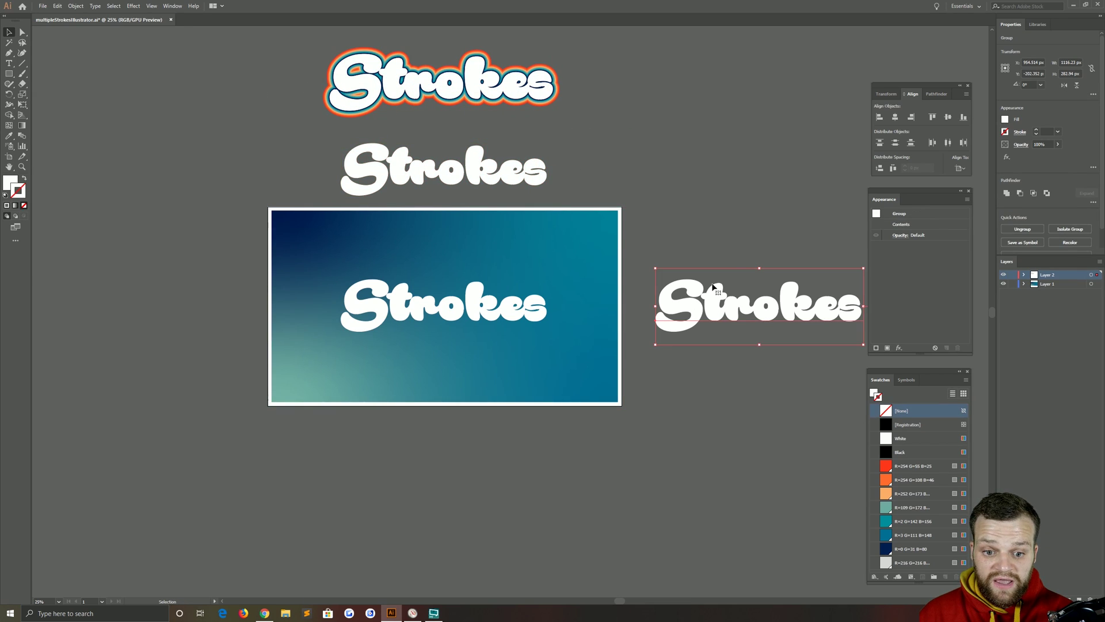
pyautogui.click(461, 176)
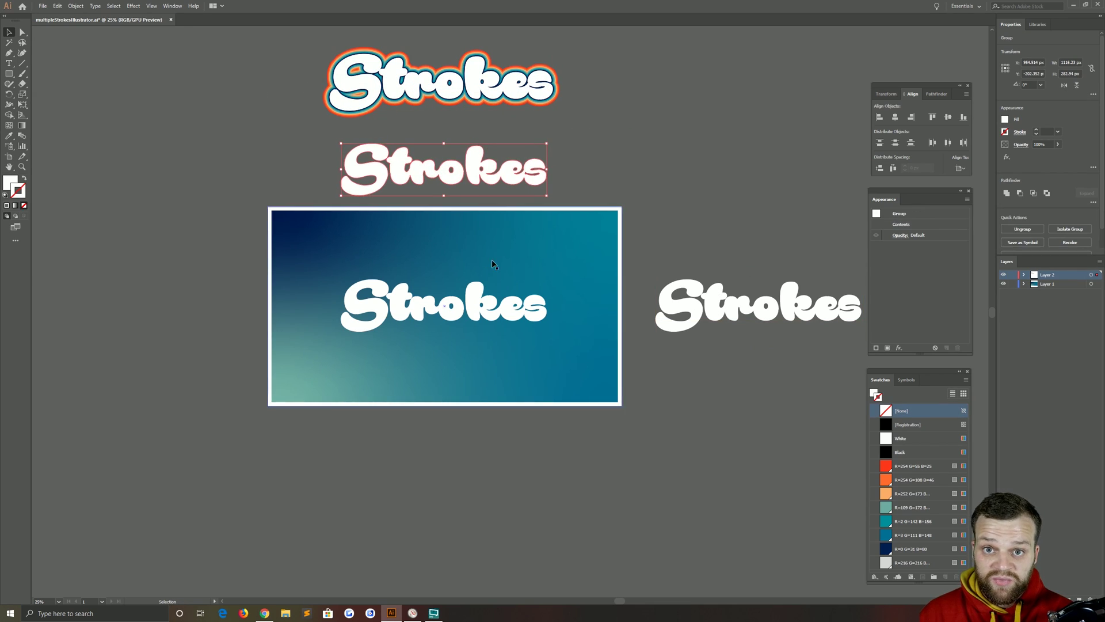
pyautogui.click(469, 311)
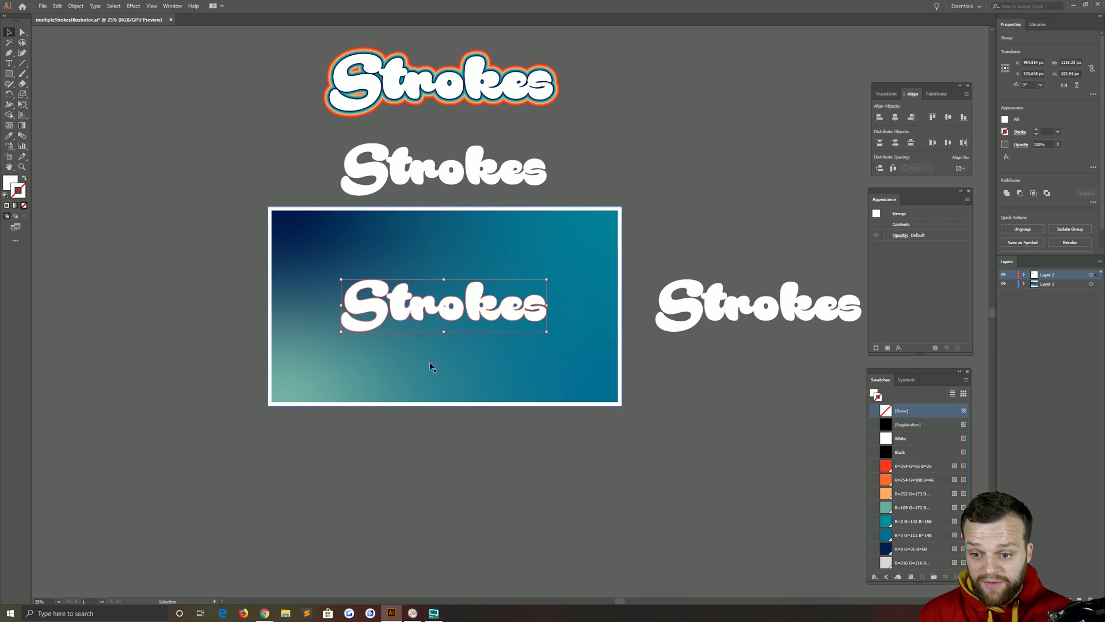
# Step: Check that the Appearance panel is enabled, leaving the lettering deselected
pyautogui.click(177, 6)
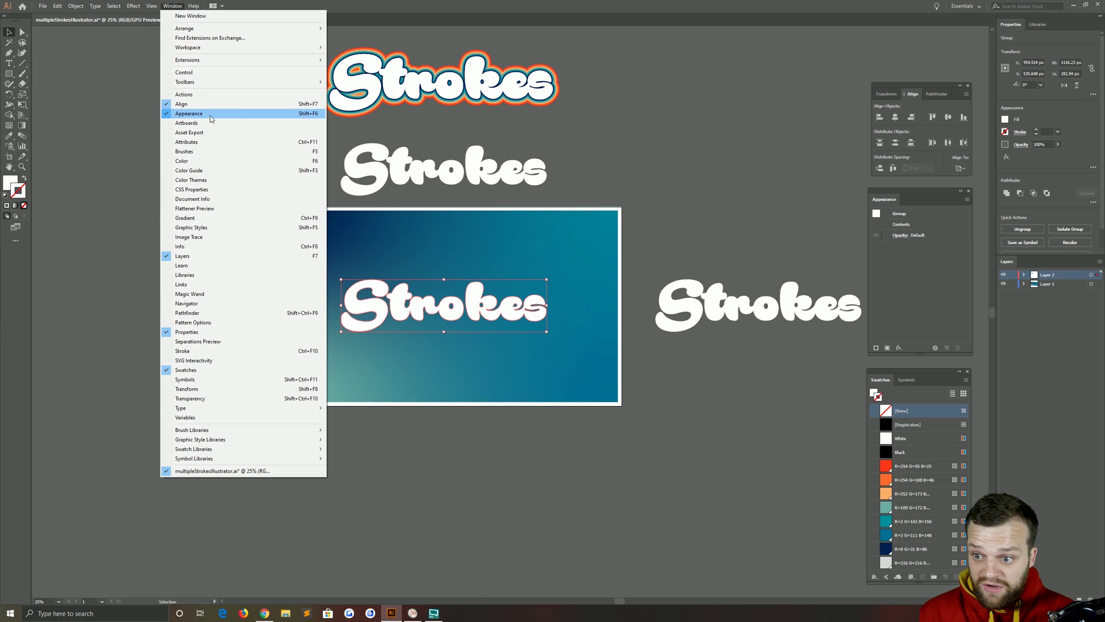
pyautogui.click(116, 120)
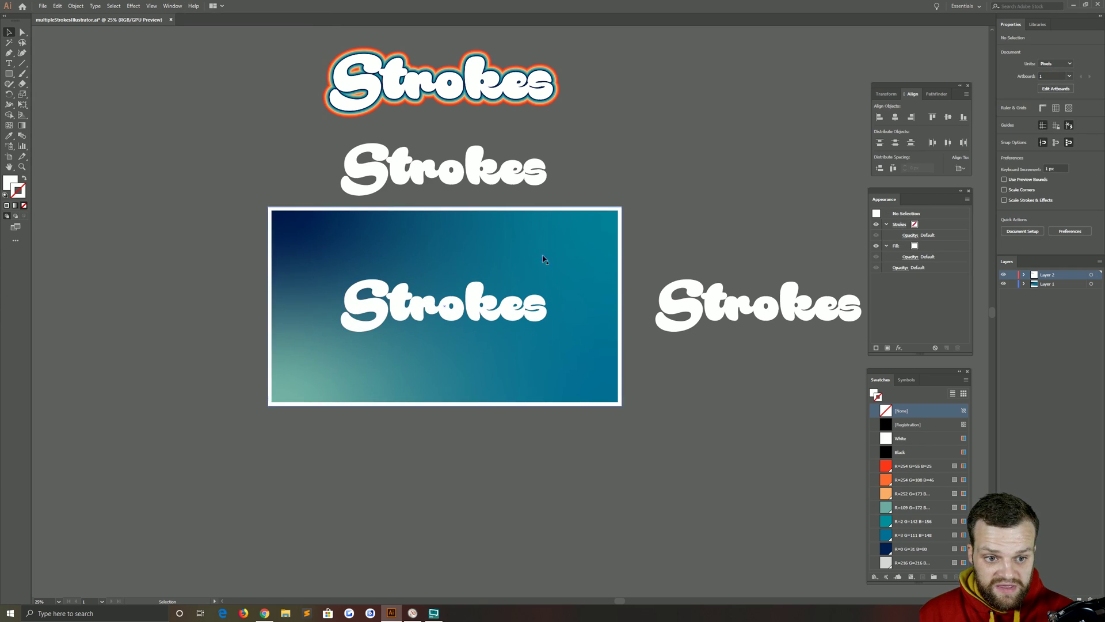
pyautogui.click(471, 303)
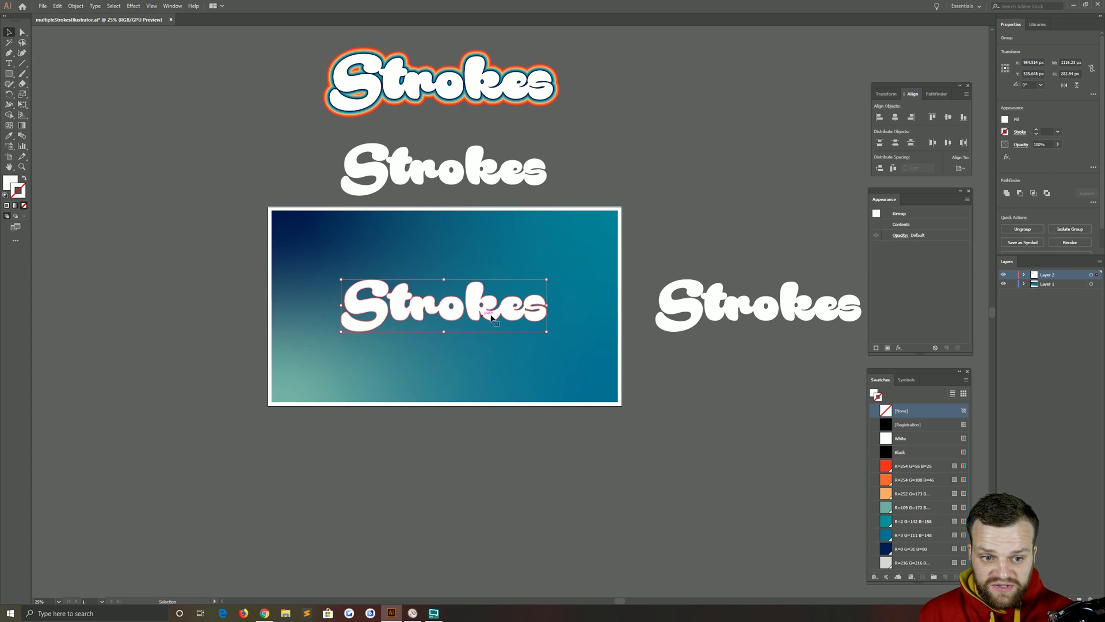
pyautogui.click(665, 227)
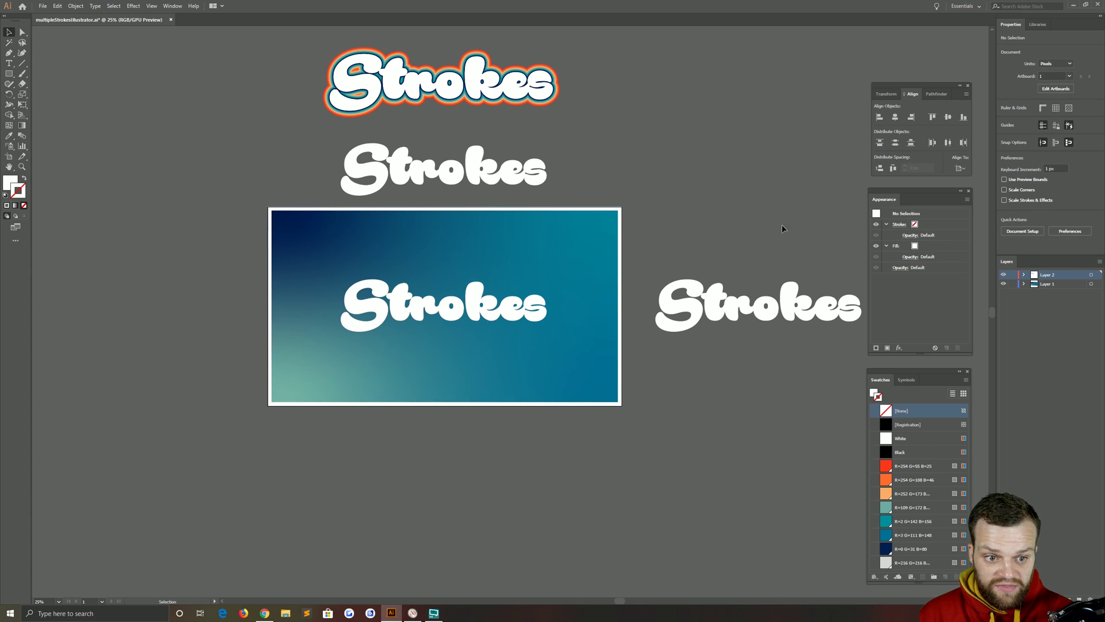
# Step: Add three new strokes to the appearance of the united lettering group on the artboard
pyautogui.click(507, 311)
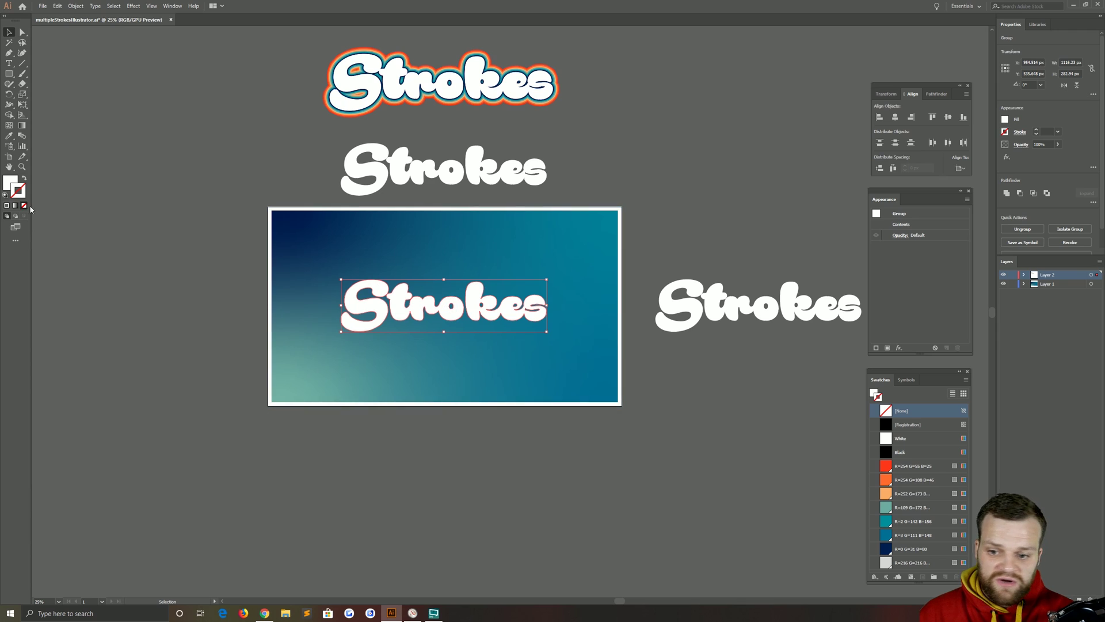
pyautogui.click(14, 179)
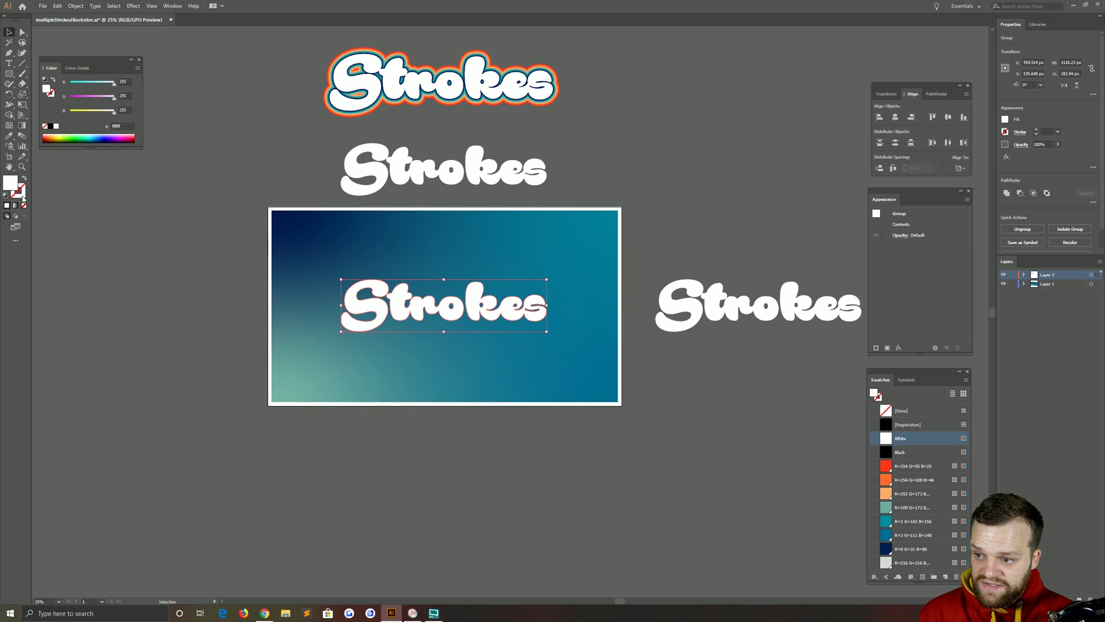
pyautogui.click(22, 196)
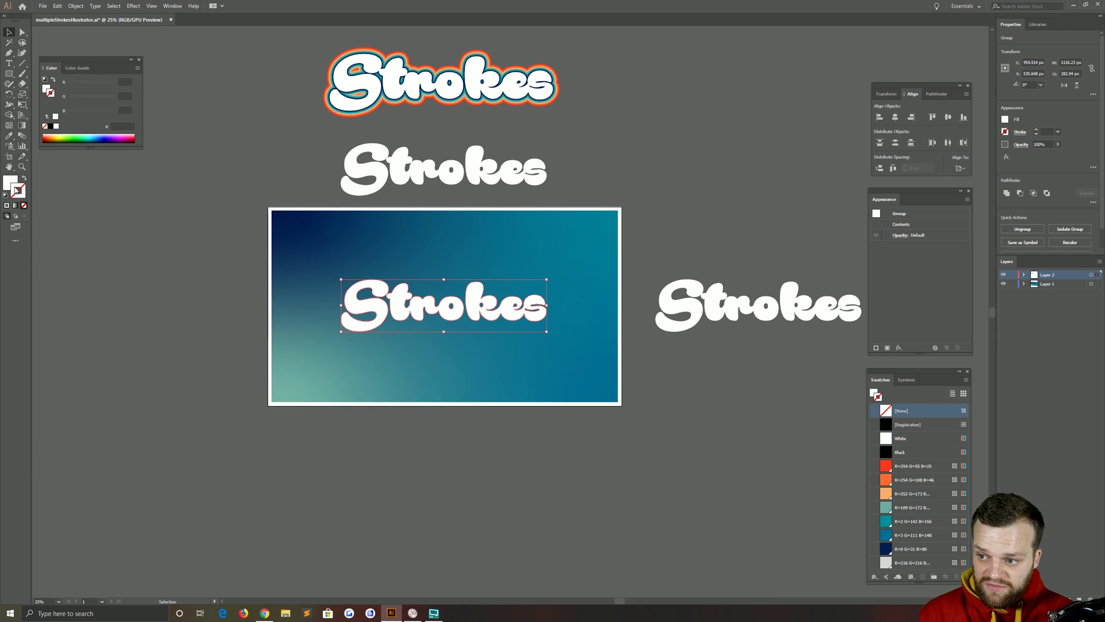
pyautogui.click(967, 200)
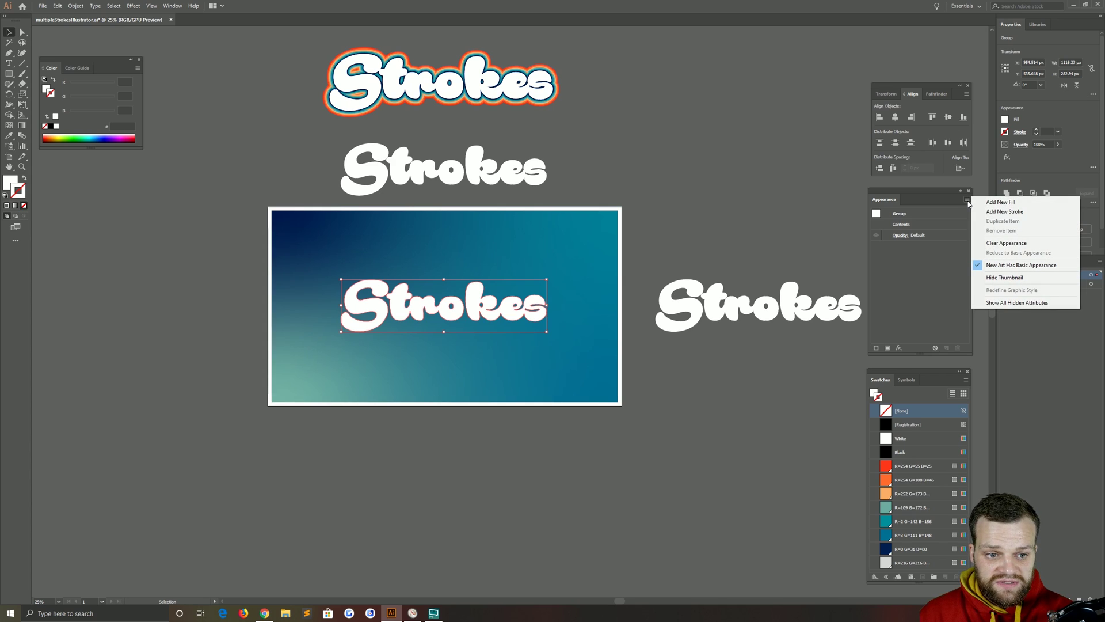
pyautogui.click(1011, 211)
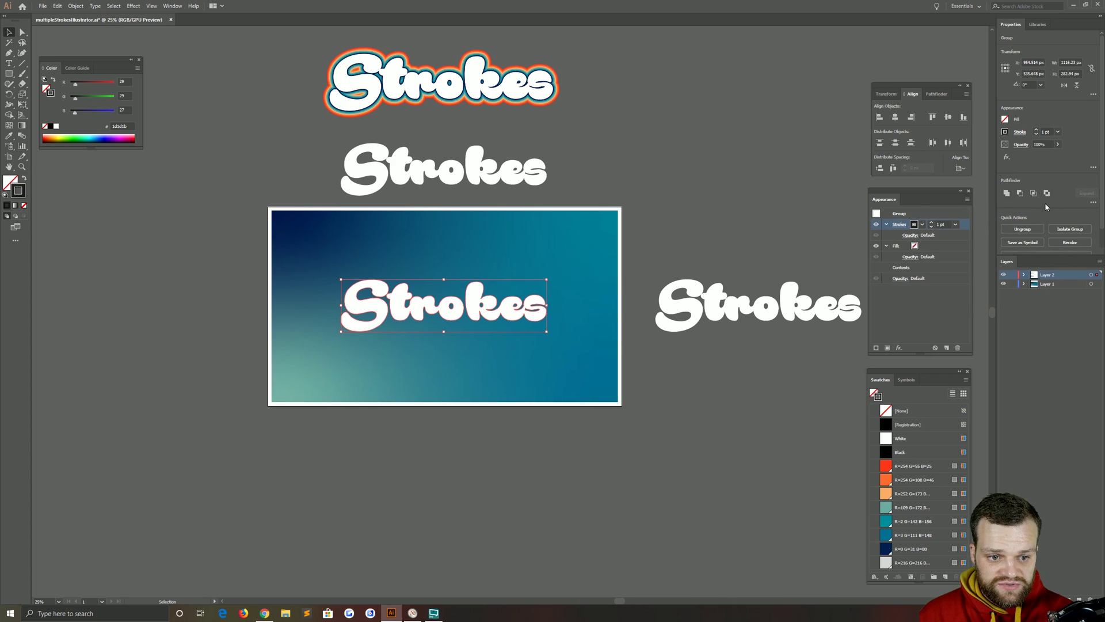
pyautogui.click(968, 199)
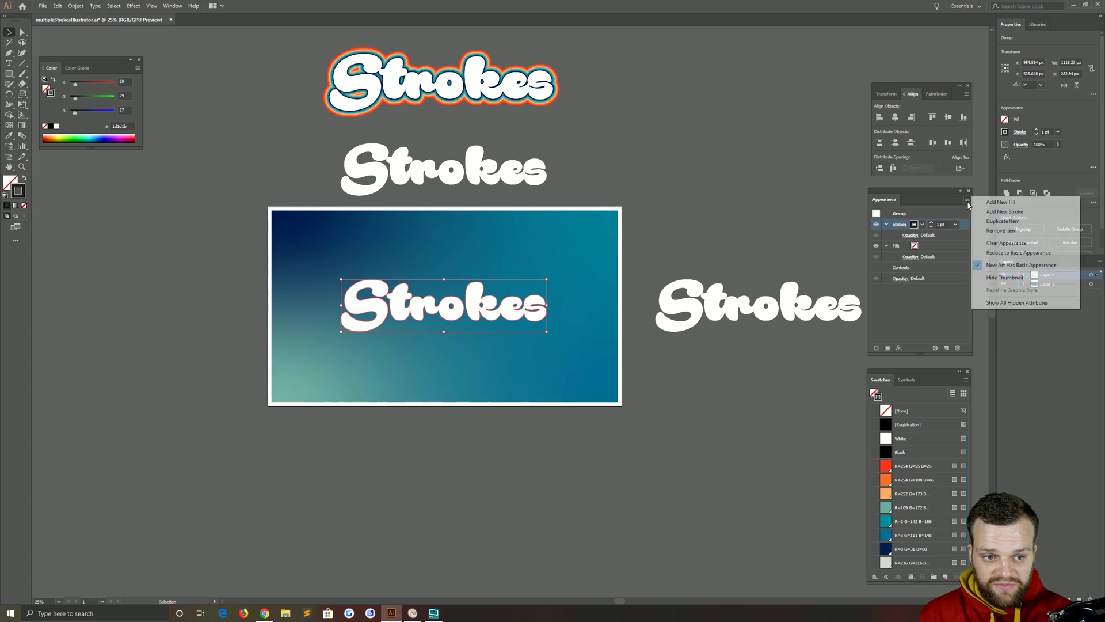
pyautogui.click(1011, 212)
pyautogui.click(968, 200)
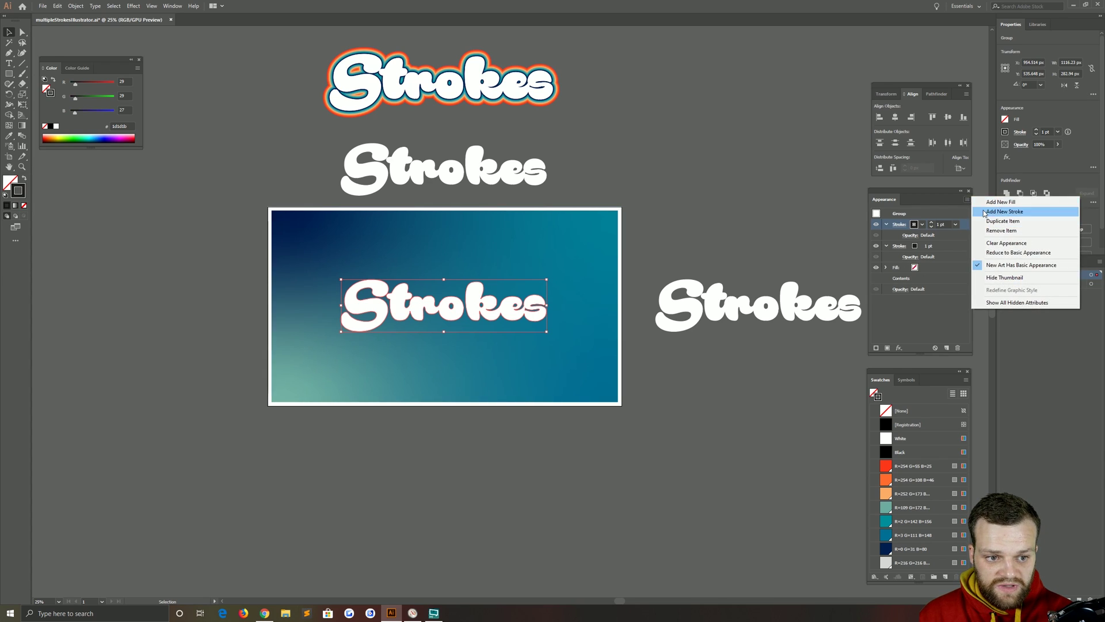
pyautogui.click(1005, 211)
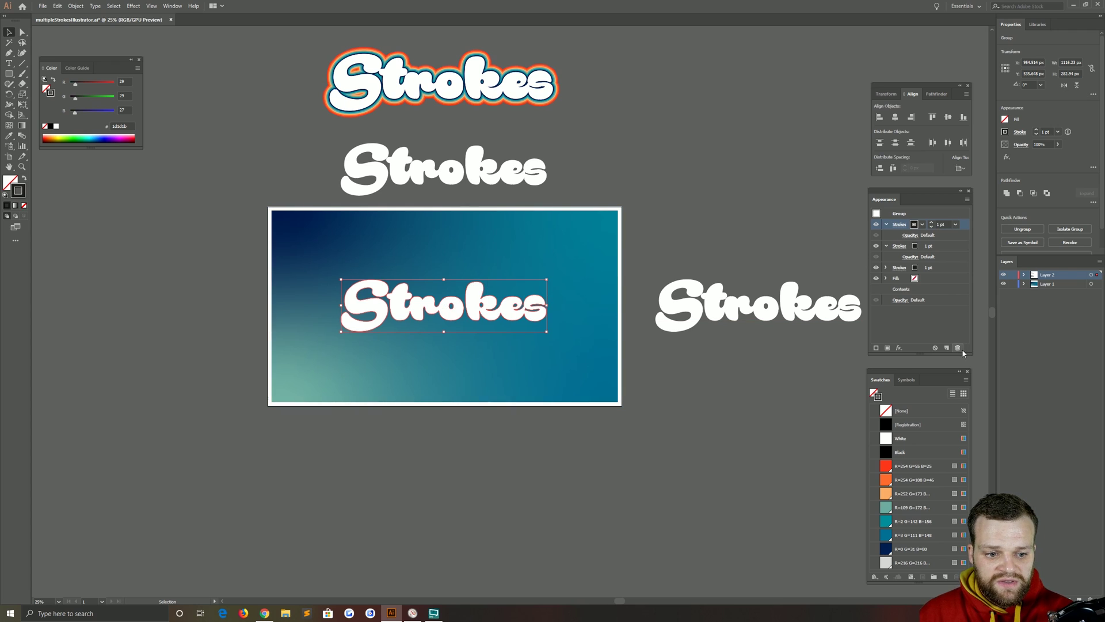
# Step: Remove the remaining strokes and the added fill from the artboard lettering group's appearance
pyautogui.click(899, 224)
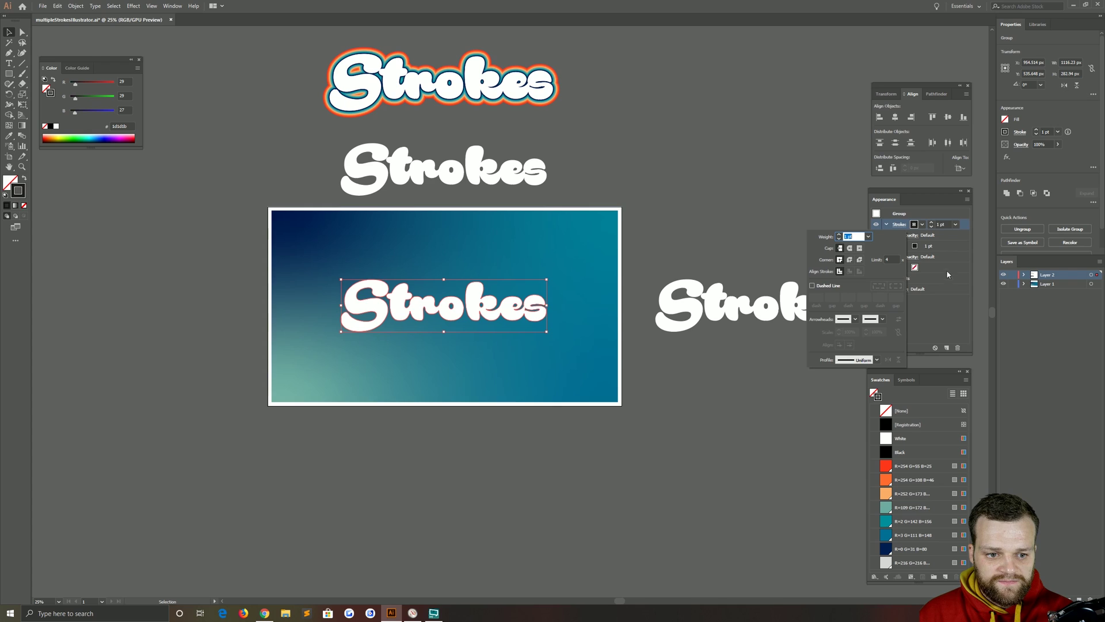
pyautogui.click(945, 250)
pyautogui.keyDown('shift'); pyautogui.click(940, 247); pyautogui.keyUp('shift')
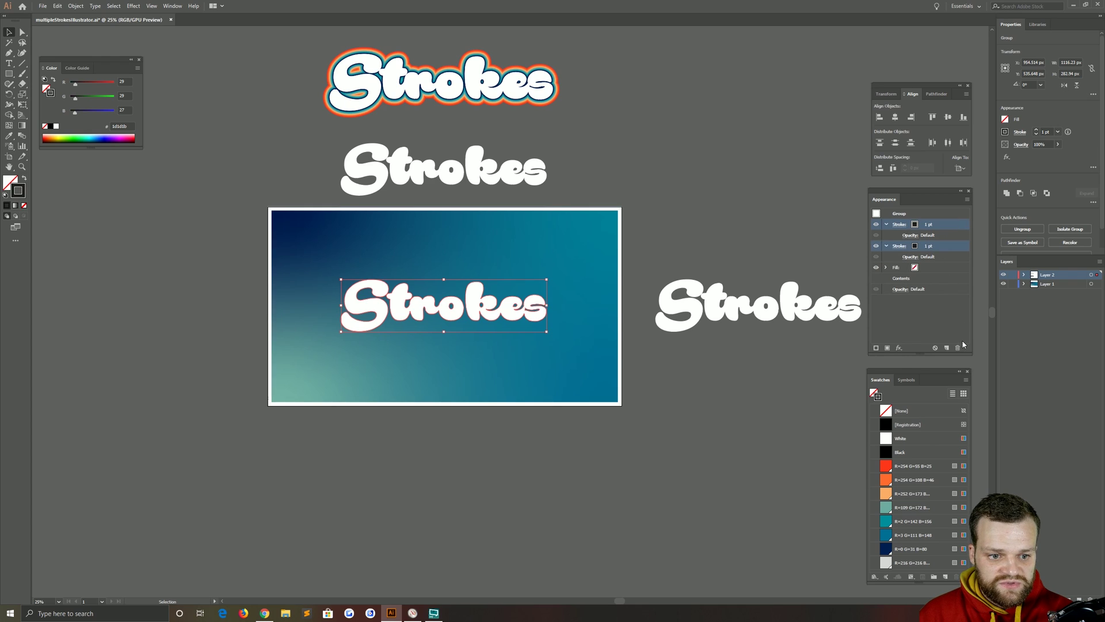
pyautogui.click(957, 347)
pyautogui.hotkey('shift', 'x')
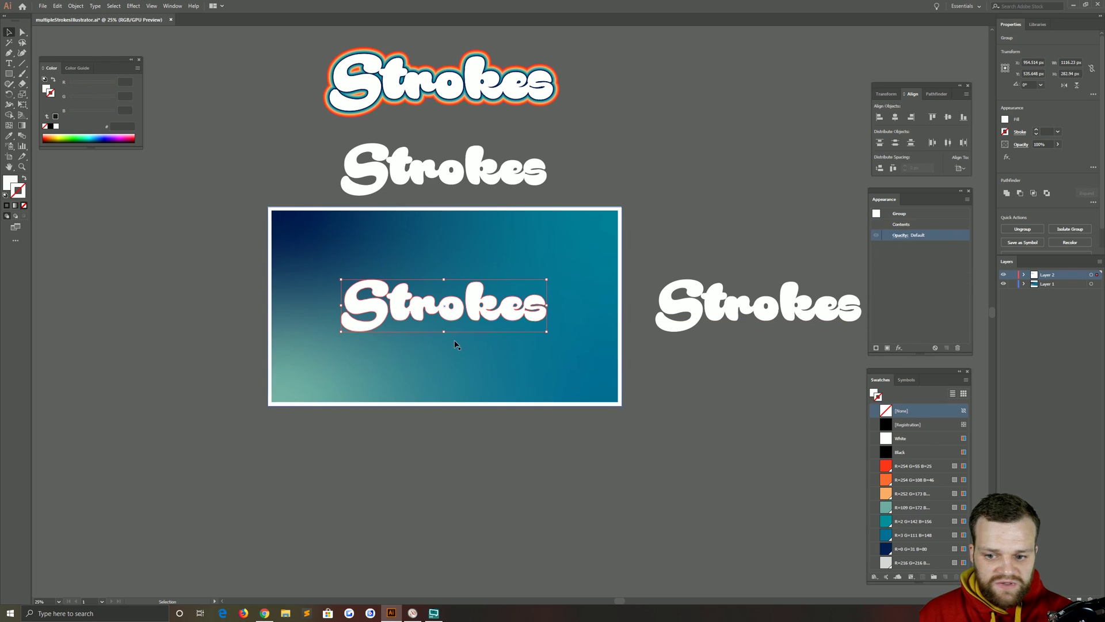
# Step: Add one new stroke to the lettering group, coloured dark navy R=0 G=31 B=80 with a weight of 8 pt
pyautogui.click(966, 201)
pyautogui.click(994, 211)
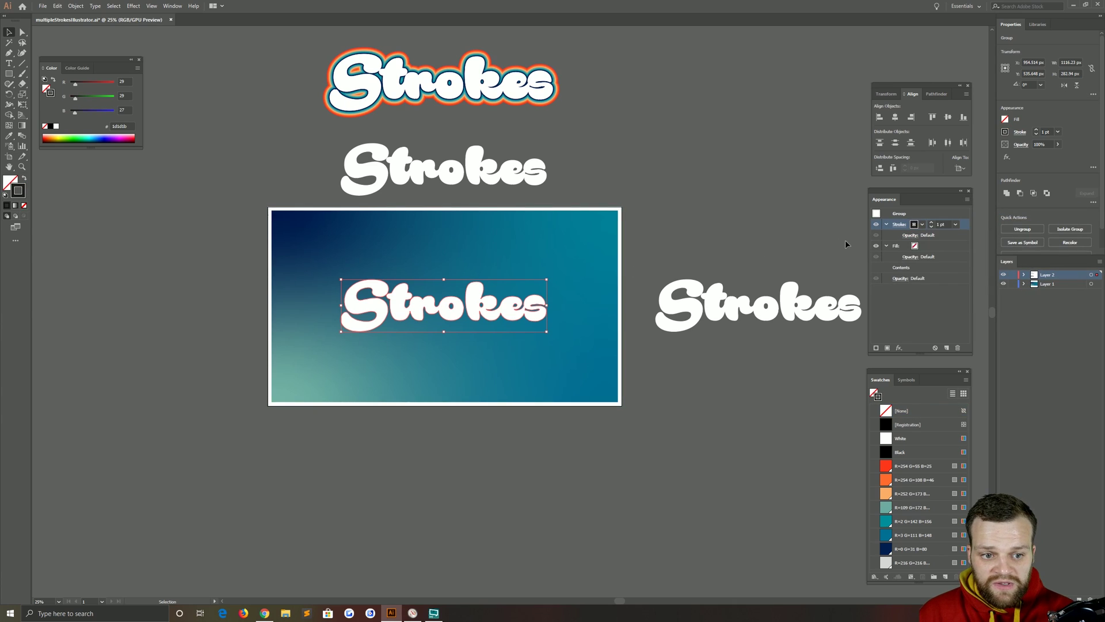
pyautogui.click(914, 225)
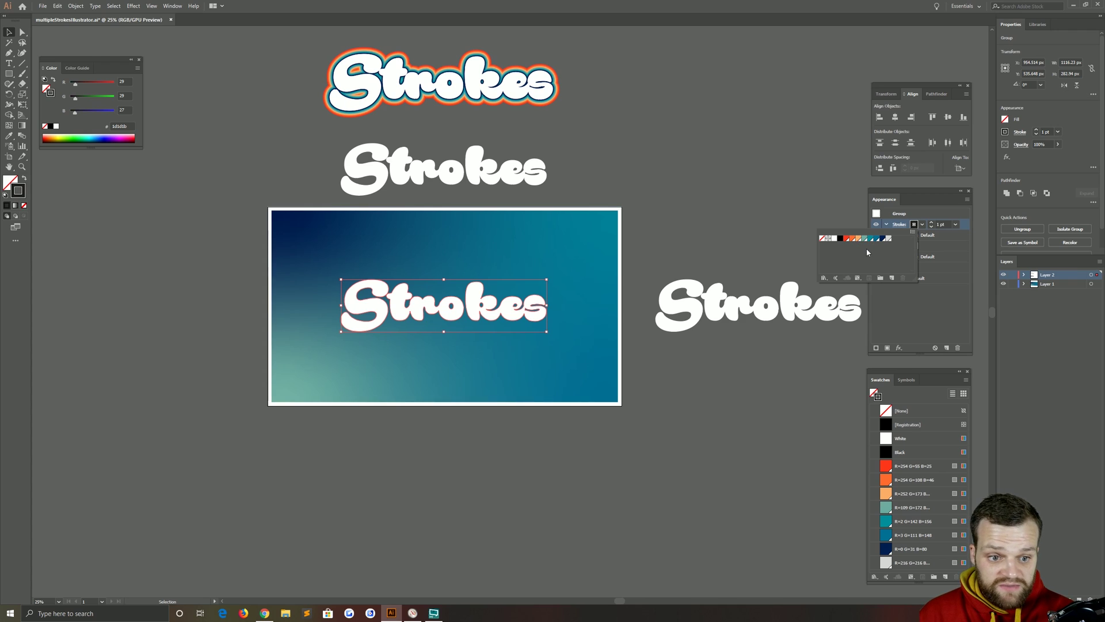
pyautogui.click(882, 239)
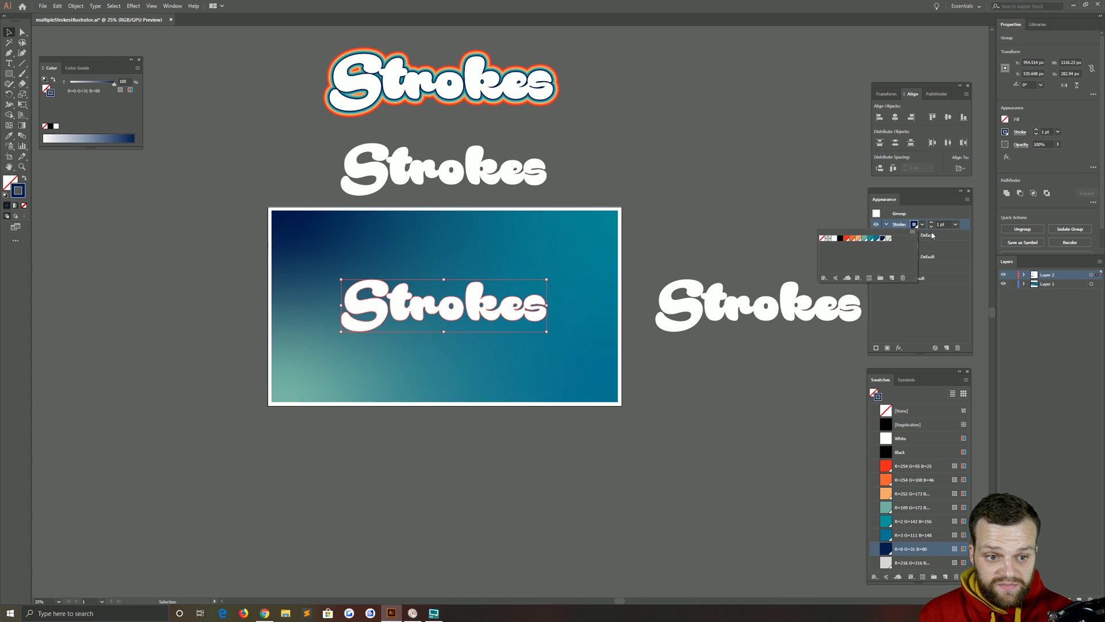
pyautogui.click(932, 225)
pyautogui.click(932, 225)
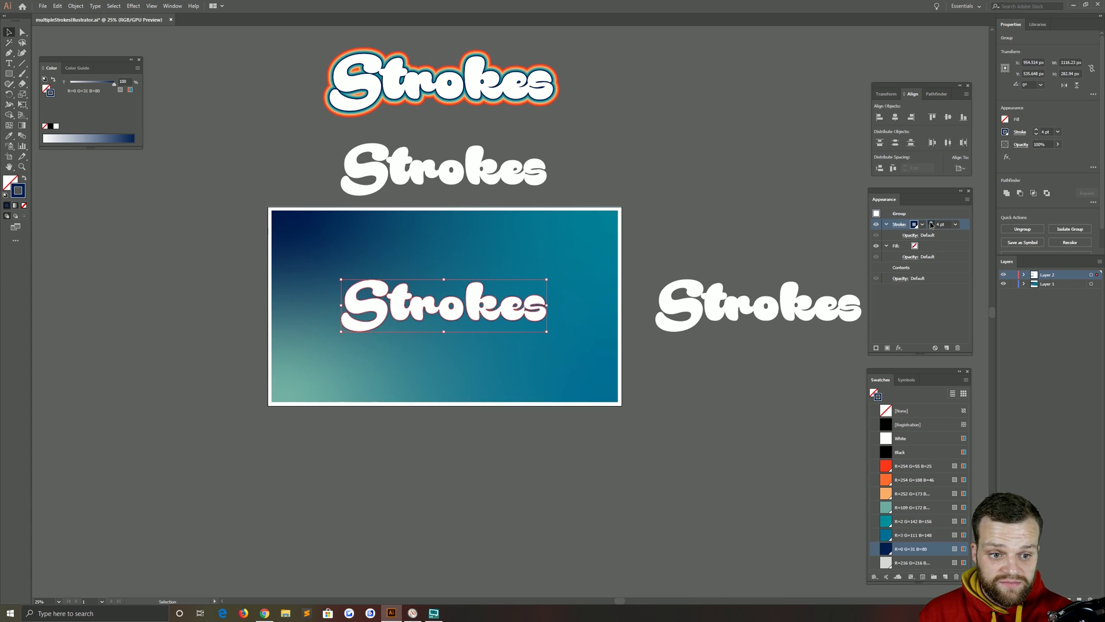
pyautogui.click(932, 226)
pyautogui.click(932, 225)
pyautogui.click(932, 225)
pyautogui.click(932, 225)
pyautogui.click(932, 226)
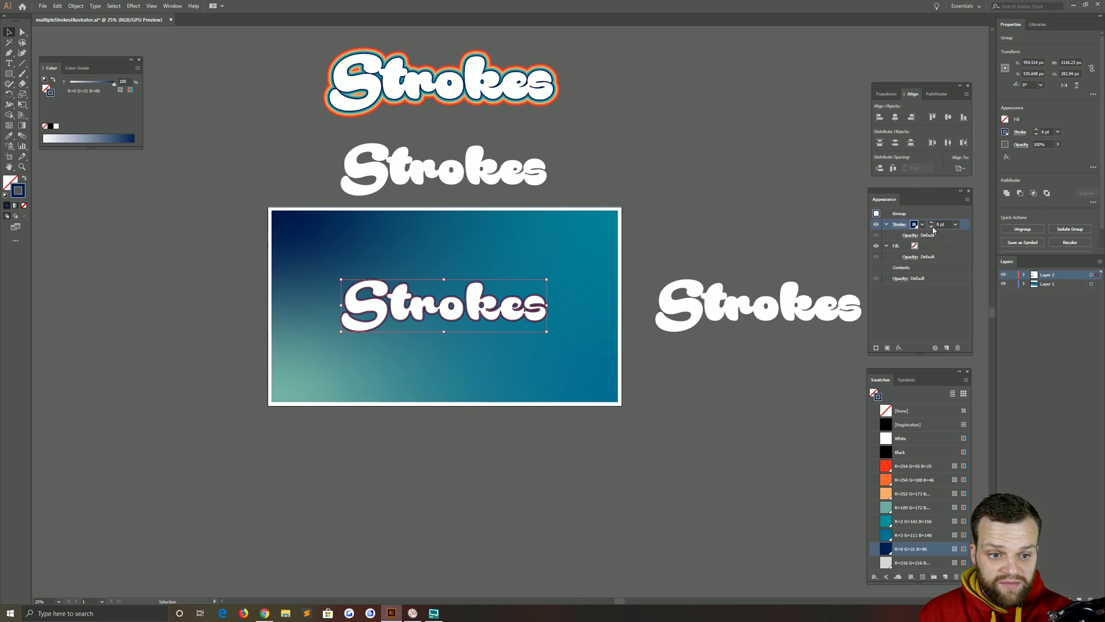
# Step: Move the white letter shapes off the finished multi-stroke version and inspect the stroke weights of the group beneath
pyautogui.click(552, 89)
pyautogui.click(558, 71)
pyautogui.moveTo(548, 87); pyautogui.dragTo(549, 115)
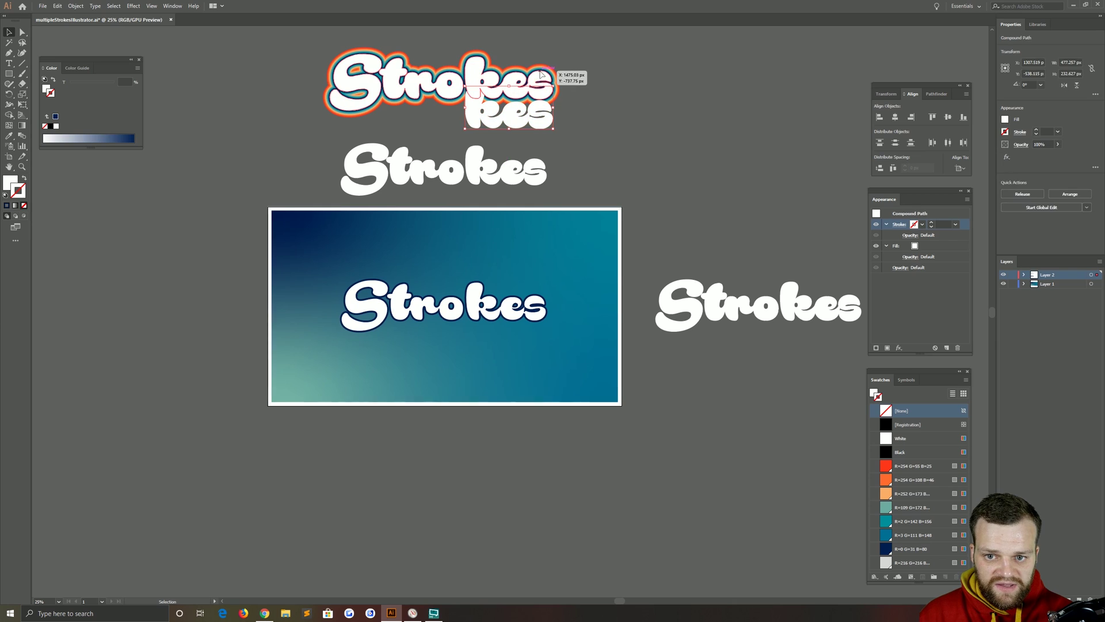
pyautogui.click(540, 71)
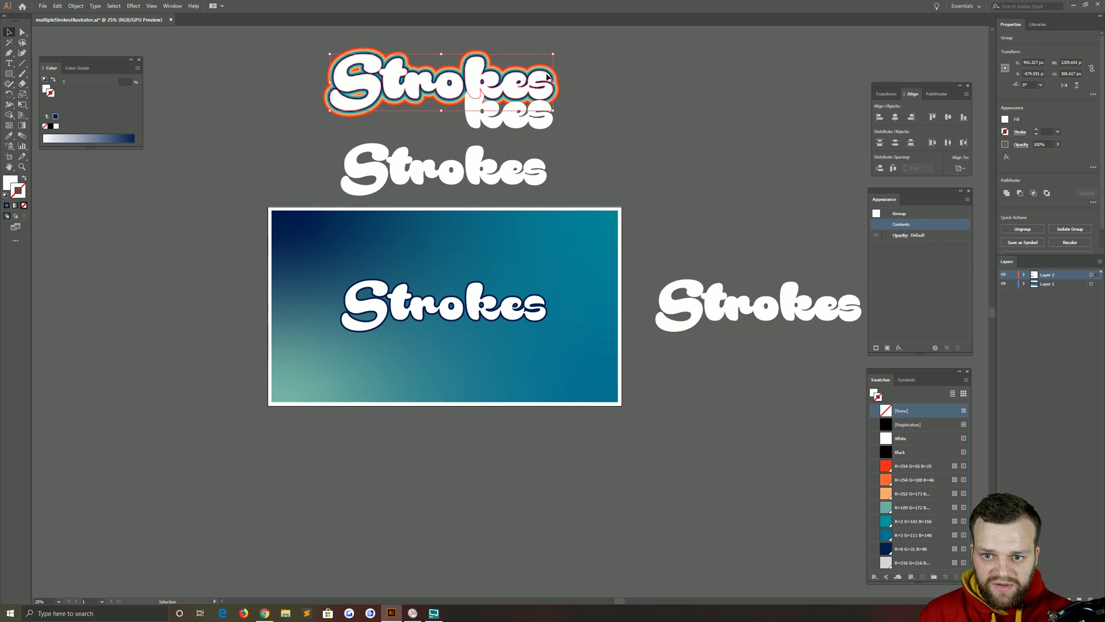
pyautogui.doubleClick(547, 77)
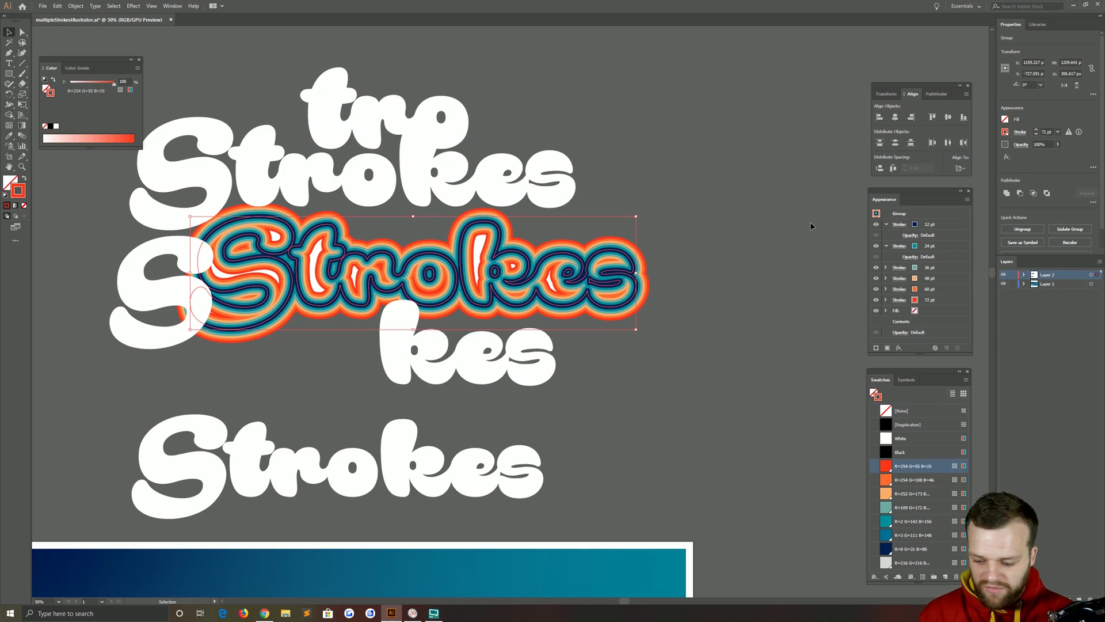
# Step: Undo the moves of the finished version's letter shapes and stroke group, leaving nothing selected
pyautogui.hotkey('ctrl', 'z')
pyautogui.hotkey('ctrl', 'z')
pyautogui.hotkey('ctrl', 'z')
pyautogui.hotkey('ctrl', 'z')
pyautogui.click(402, 197)
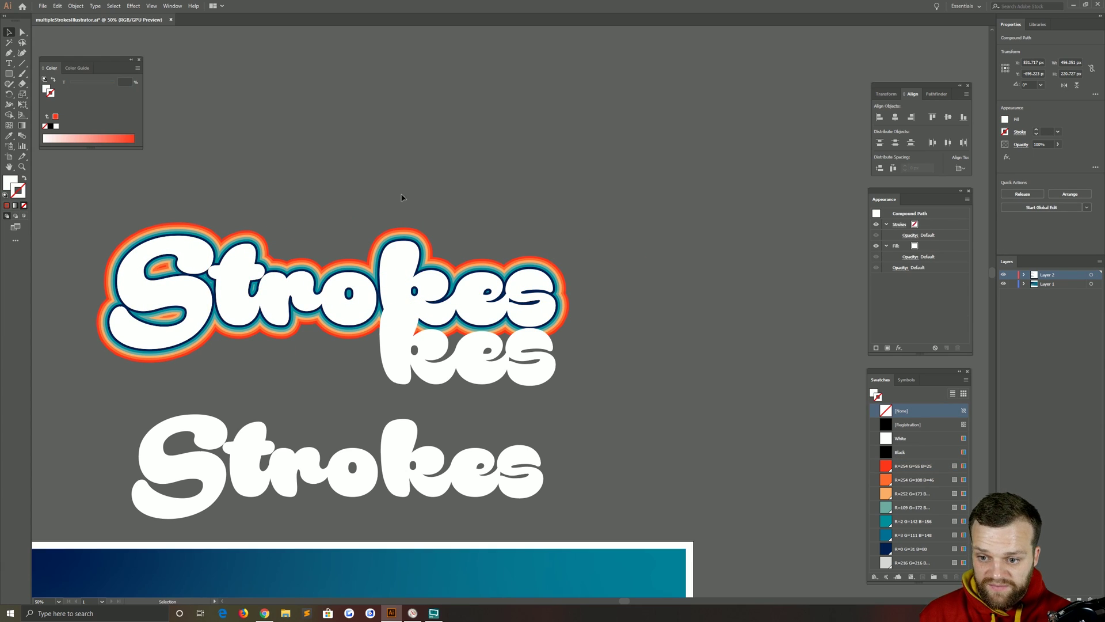
pyautogui.scroll(-3, 467, 351)
pyautogui.moveTo(414, 485); pyautogui.dragTo(451, 318)
pyautogui.hotkey('ctrl', 'z')
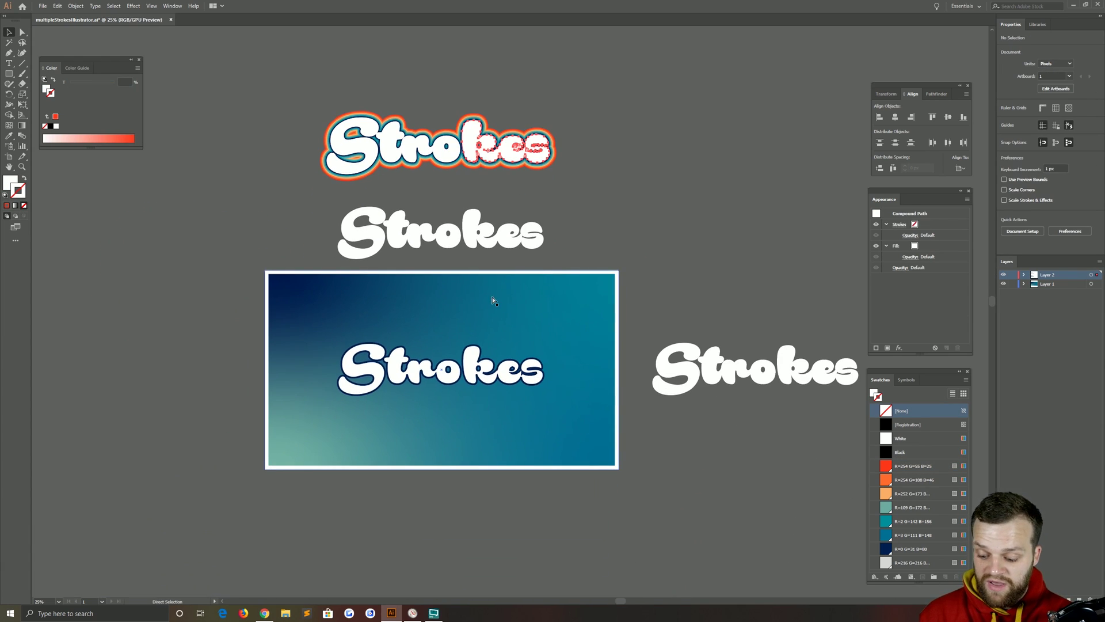
pyautogui.hotkey('ctrl', 'z')
pyautogui.click(169, 317)
# Step: Increase the navy stroke on the artboard lettering to 12 pt and deselect the lettering
pyautogui.scroll(2, 357, 372)
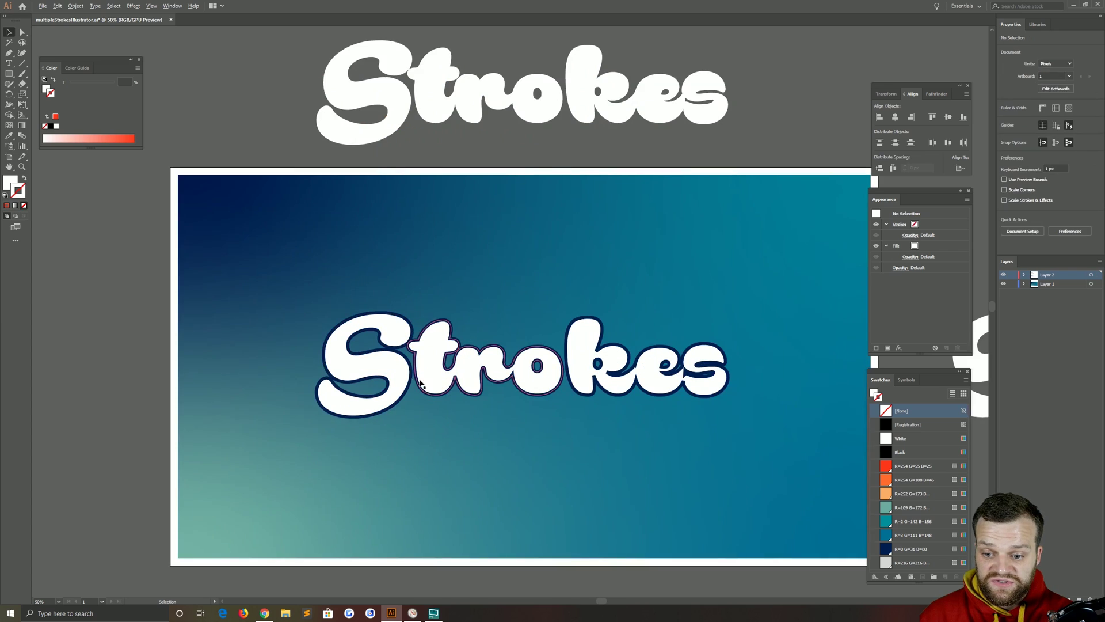
pyautogui.click(418, 381)
pyautogui.moveTo(418, 381); pyautogui.dragTo(351, 332)
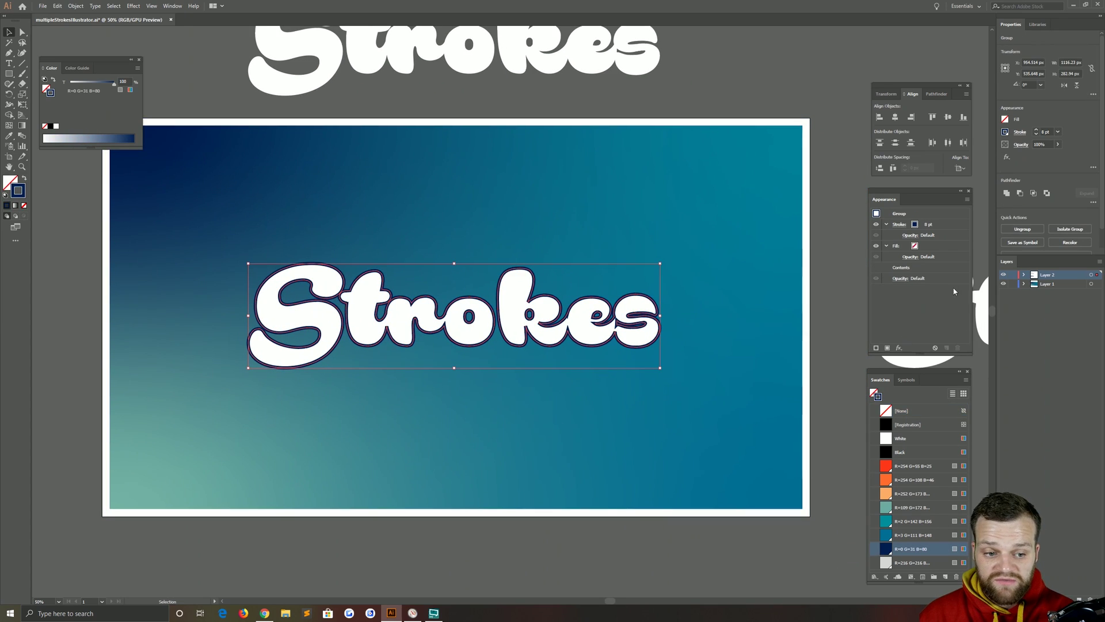
pyautogui.click(927, 225)
pyautogui.click(933, 222)
pyautogui.click(932, 222)
pyautogui.click(932, 223)
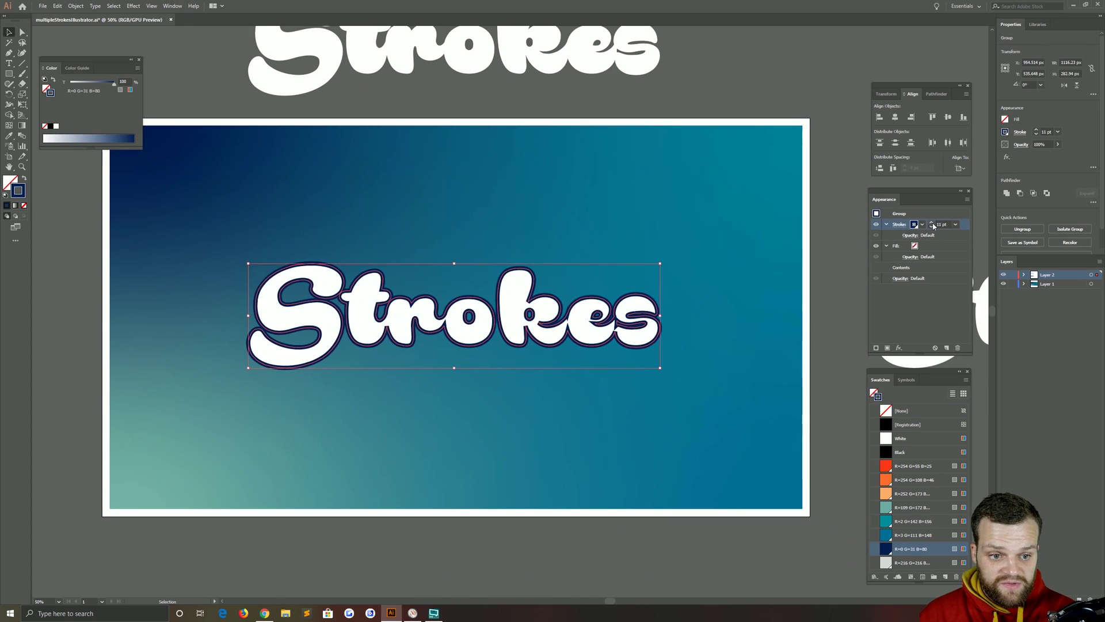
pyautogui.click(933, 222)
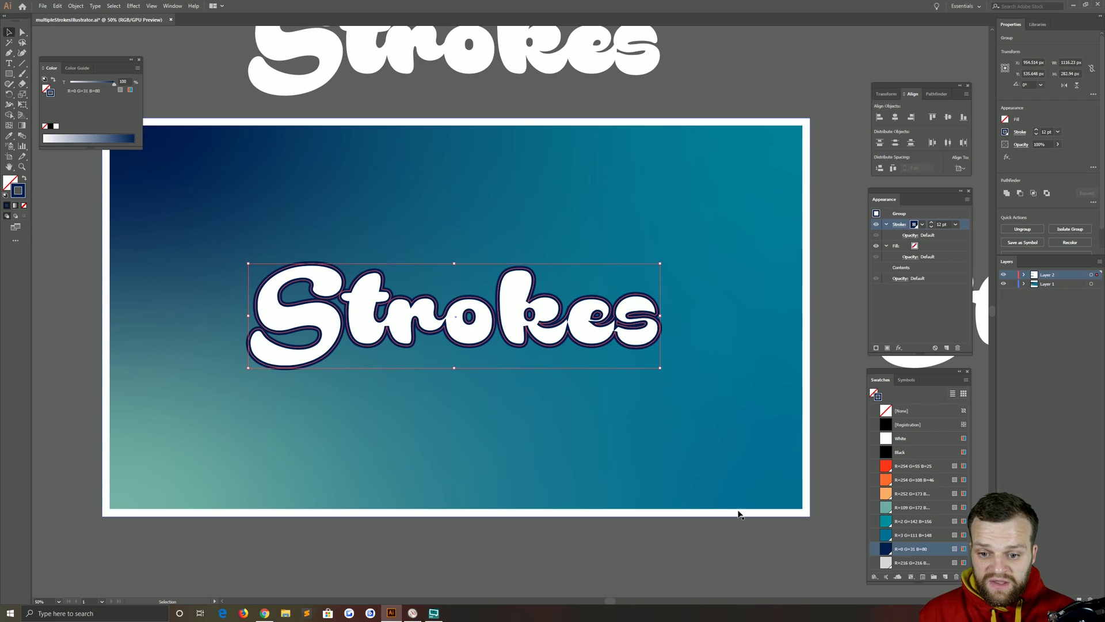
pyautogui.click(578, 555)
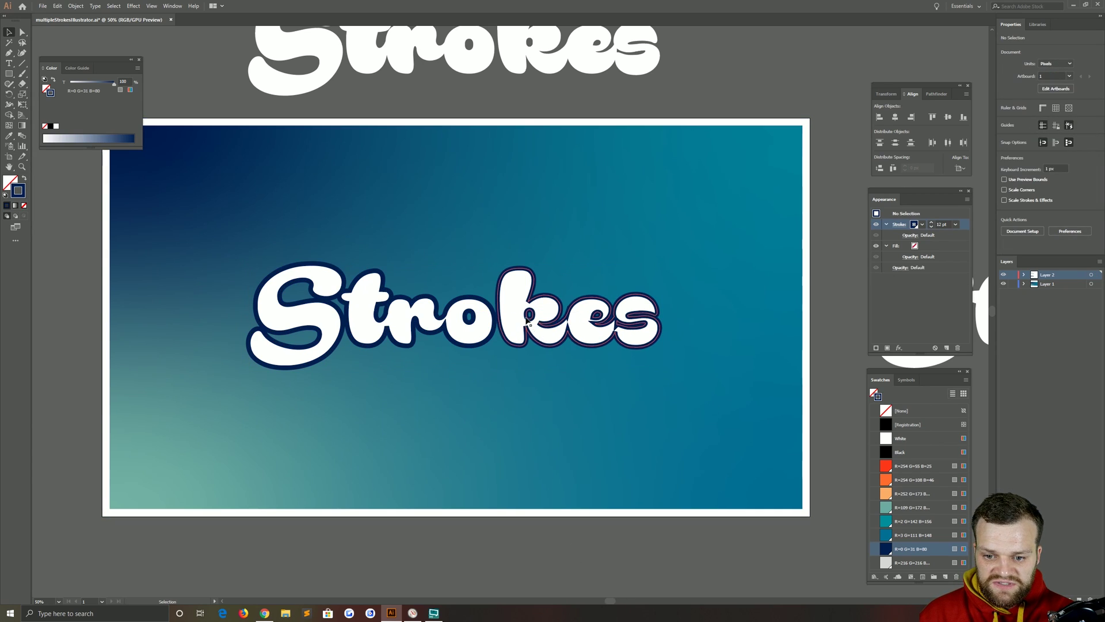
# Step: Inspect the stroke's sharp corners up close and give the lettering's navy stroke a round cap and round join
pyautogui.scroll(5, 527, 320)
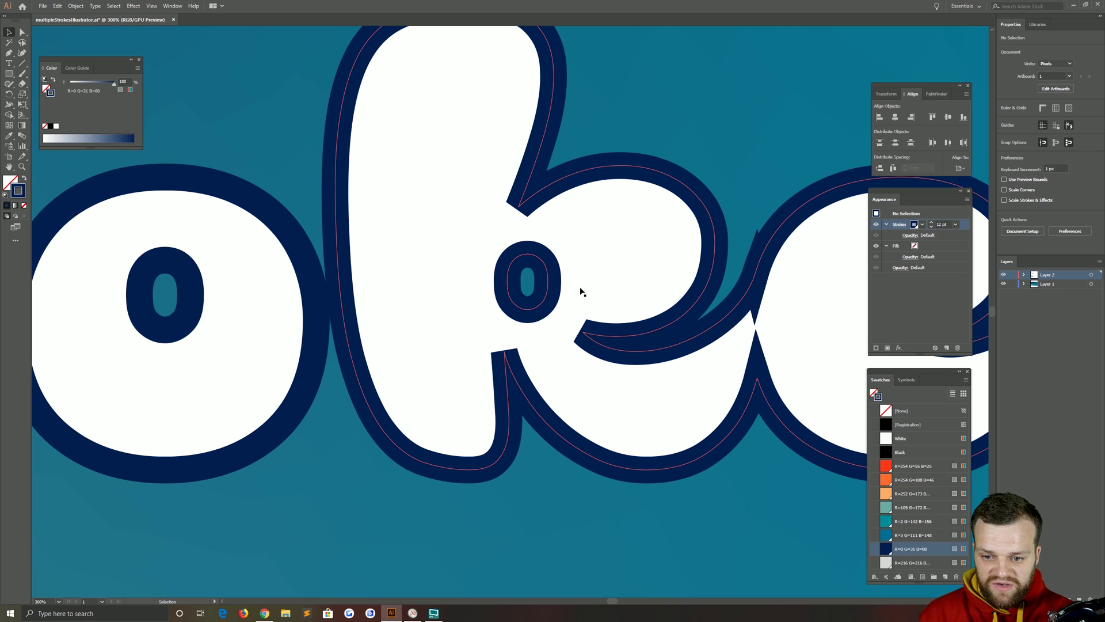
pyautogui.scroll(-5, 581, 292)
pyautogui.click(538, 291)
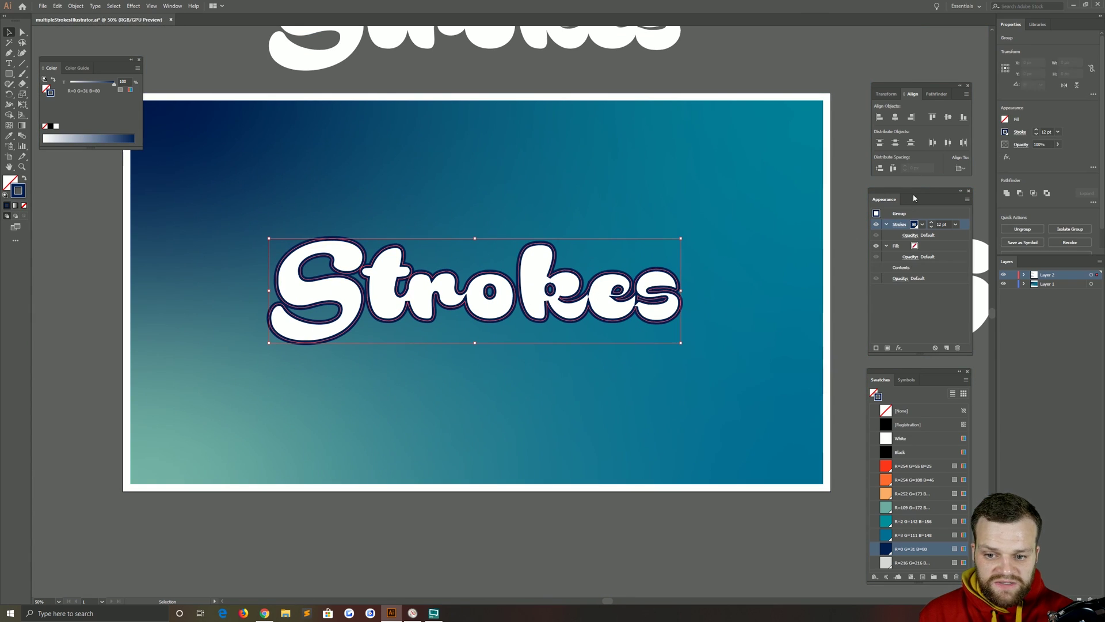
pyautogui.click(900, 225)
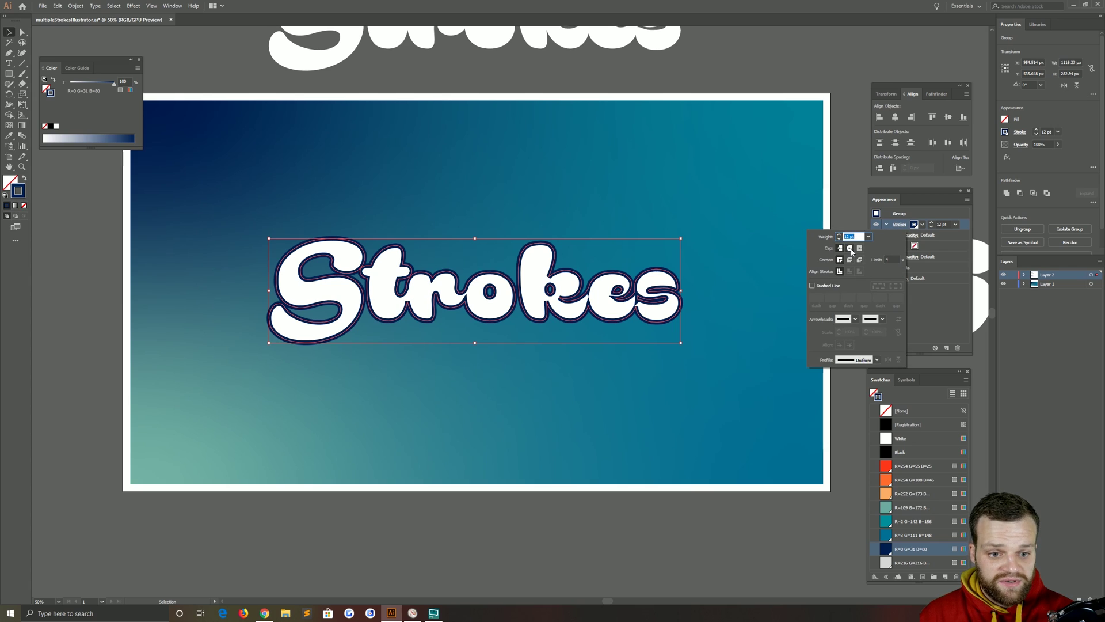
pyautogui.click(850, 249)
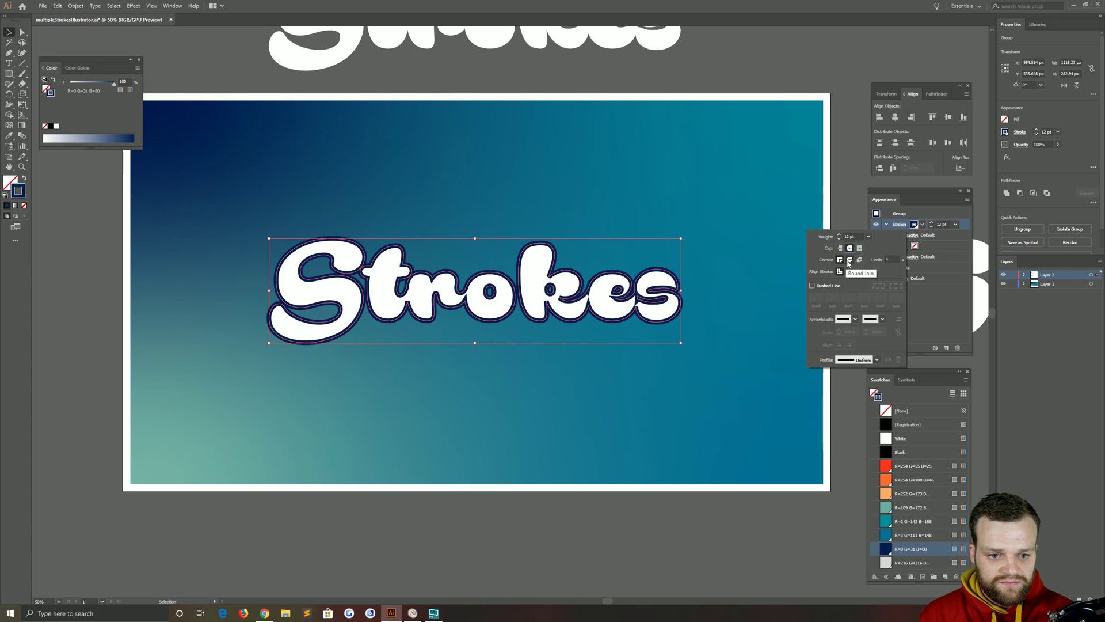
pyautogui.click(849, 261)
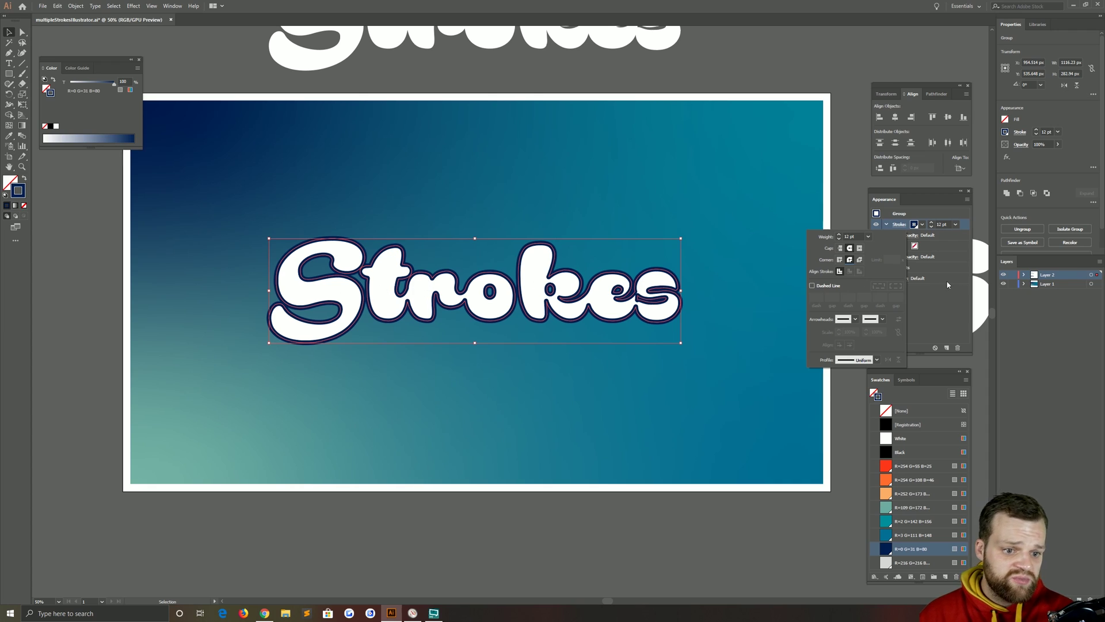
pyautogui.click(947, 303)
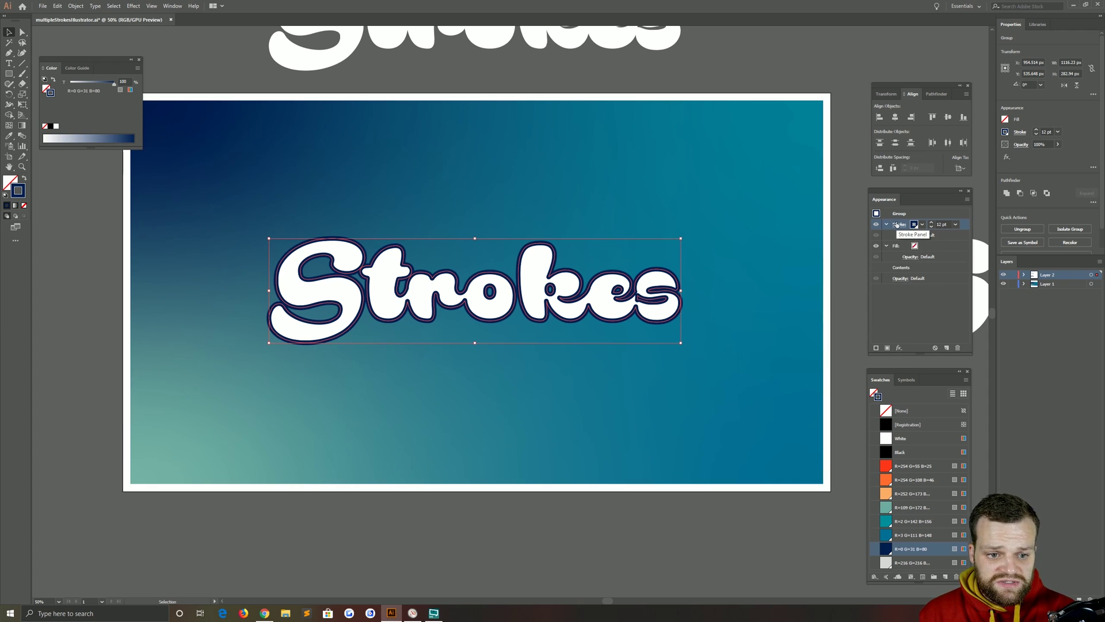
# Step: Duplicate the navy 12 pt stroke in the lettering's appearance and select the lower copy
pyautogui.click(966, 200)
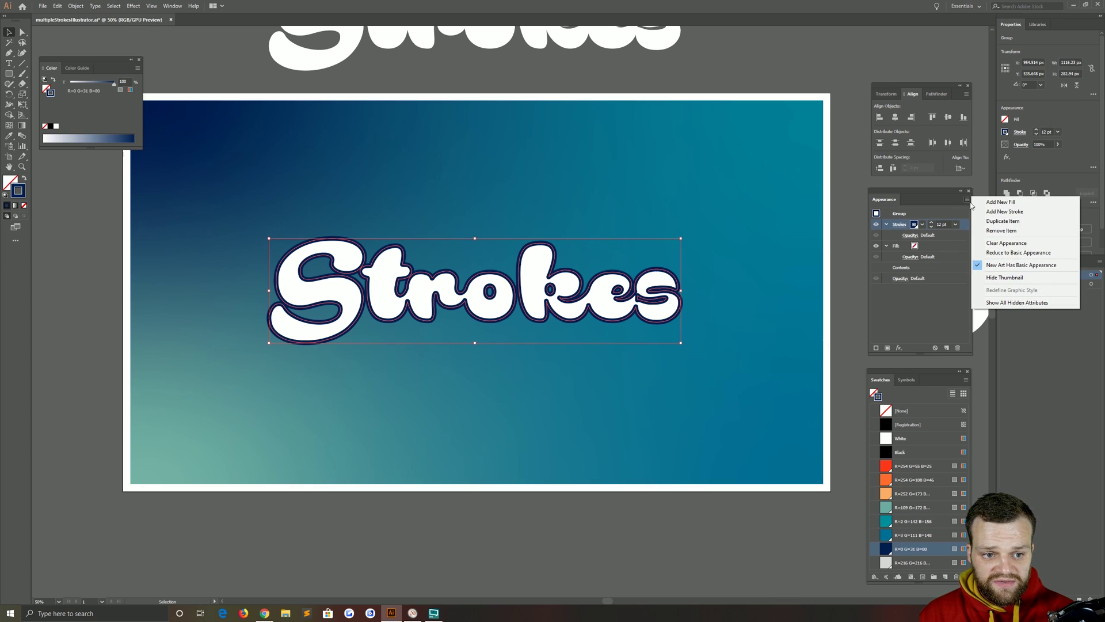
pyautogui.click(1003, 222)
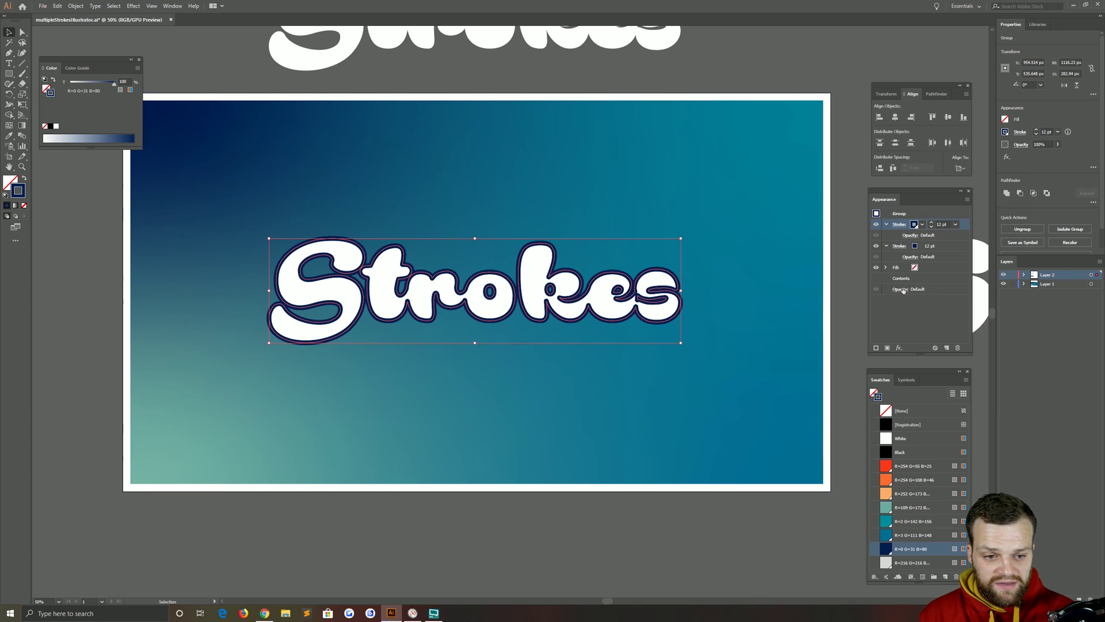
pyautogui.click(947, 246)
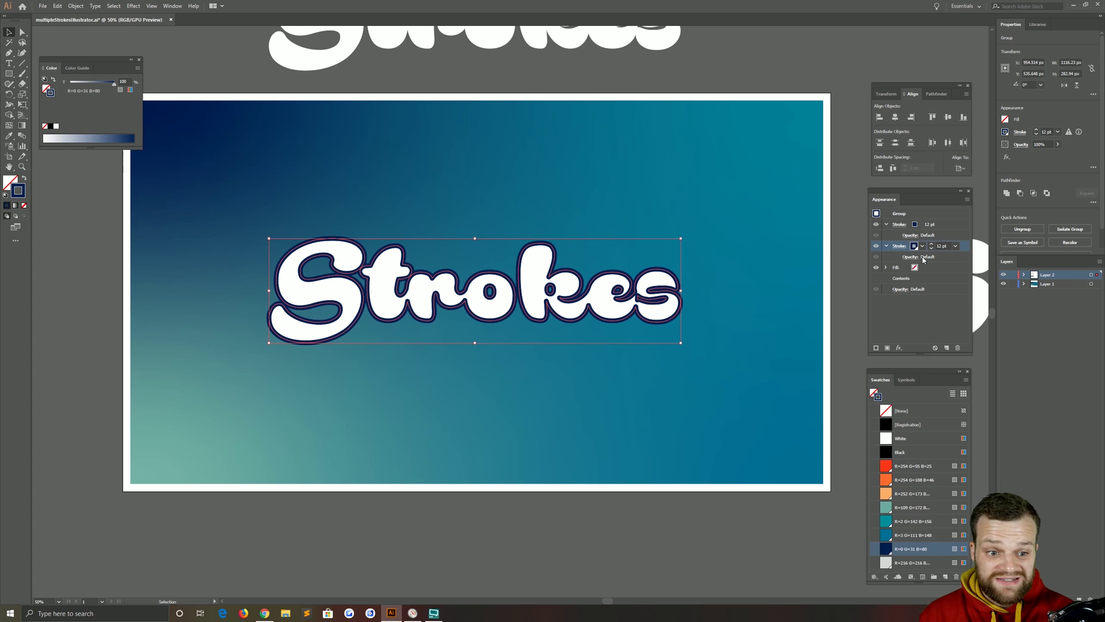
# Step: Check the finished multi-stroke lettering above the artboard for reference
pyautogui.moveTo(535, 152); pyautogui.dragTo(538, 153)
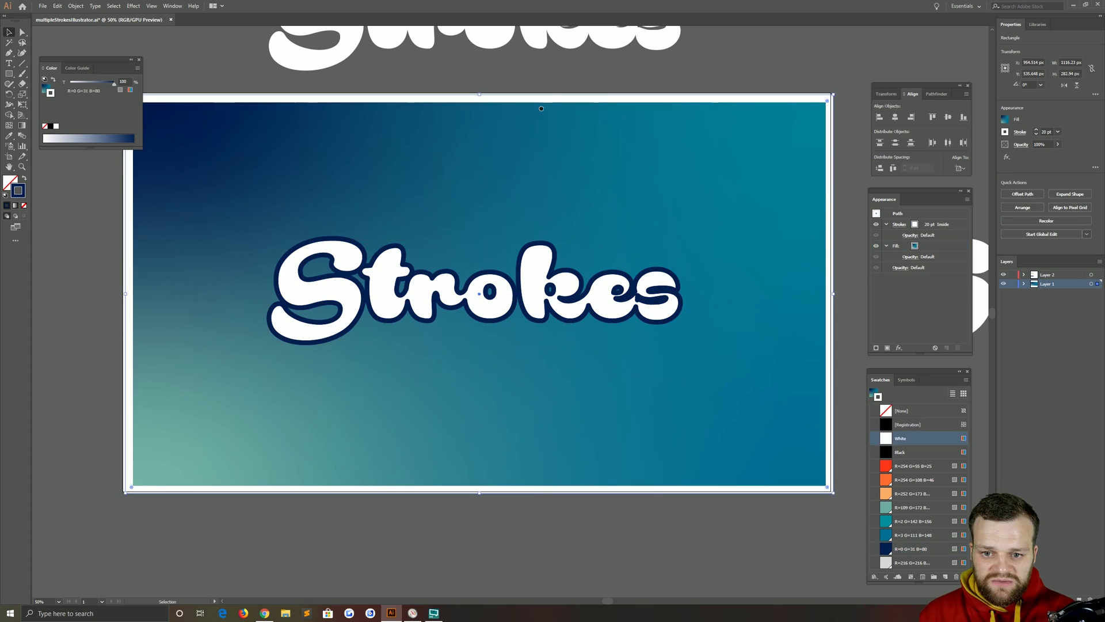
pyautogui.moveTo(528, 61); pyautogui.dragTo(510, 124)
pyautogui.scroll(4, 510, 125)
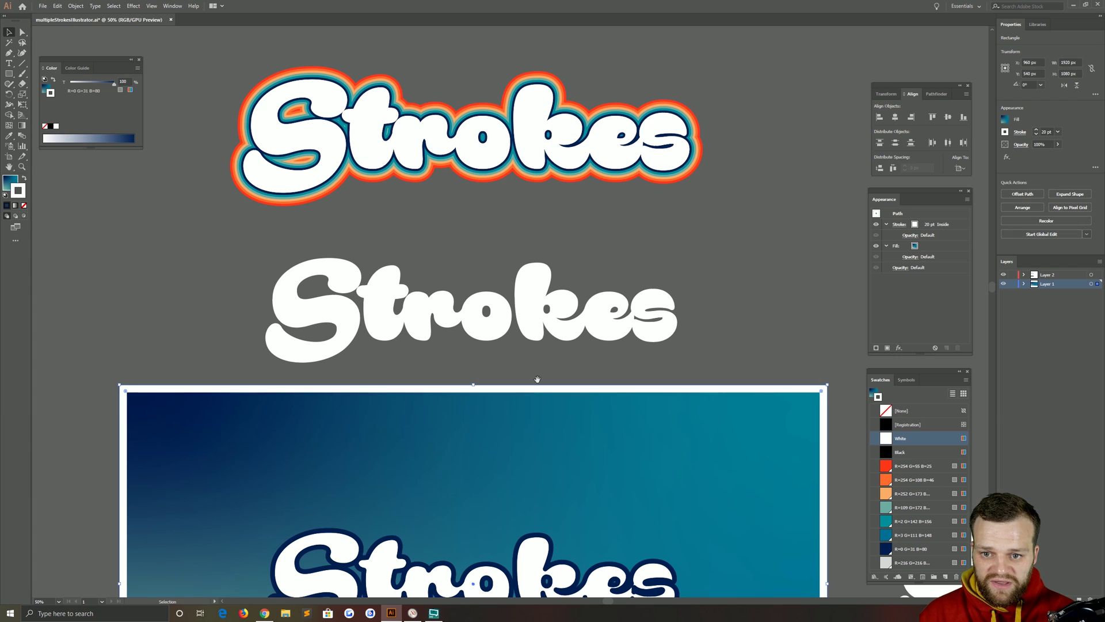
pyautogui.moveTo(499, 483); pyautogui.dragTo(477, 298)
# Step: Select the artboard lettering and recolour its lower 12 pt stroke to the blue swatch R=3 G=111 B=148
pyautogui.click(526, 353)
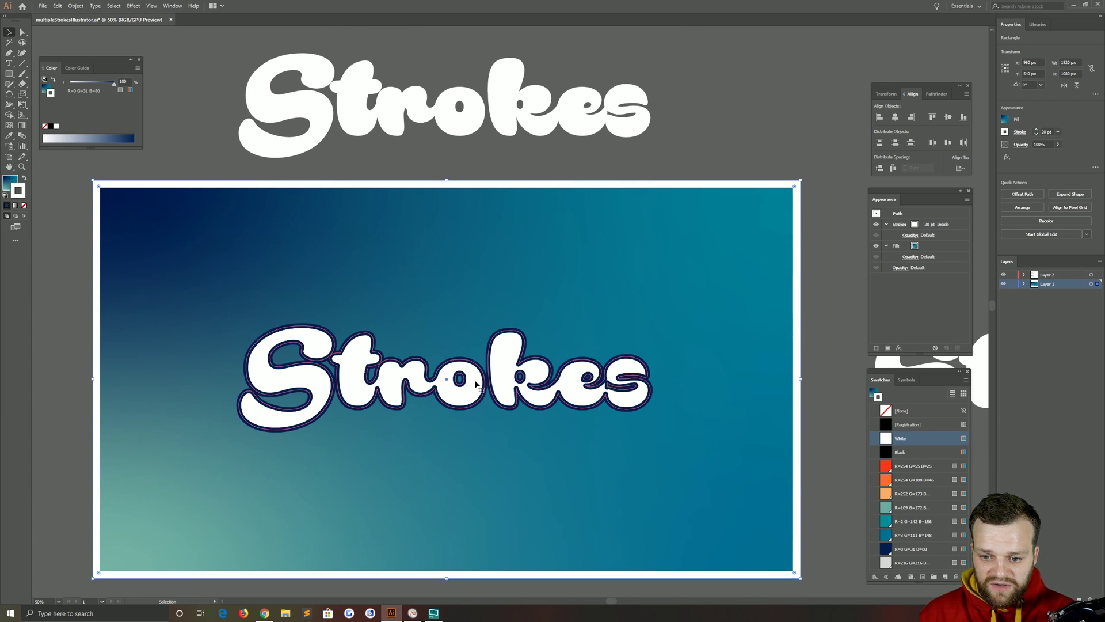
pyautogui.click(916, 246)
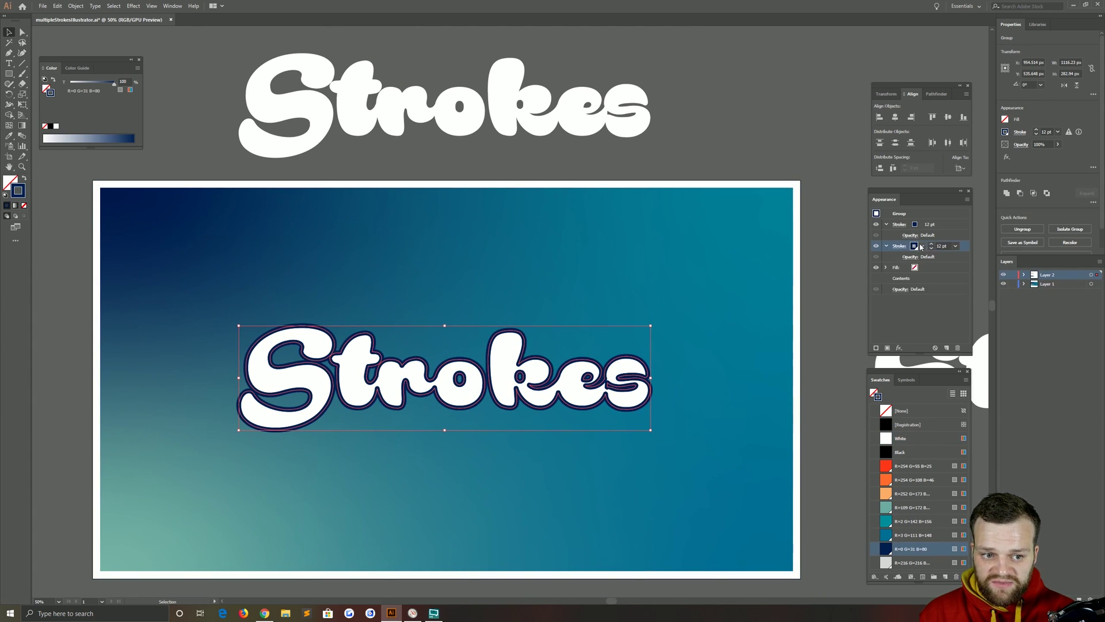
pyautogui.click(916, 247)
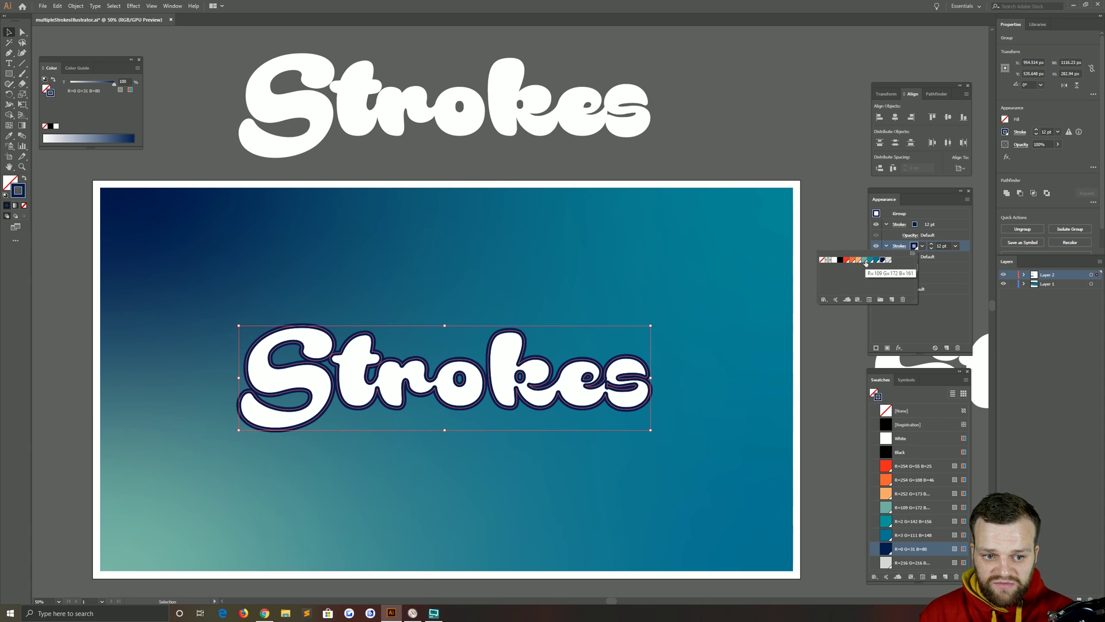
pyautogui.click(715, 79)
pyautogui.moveTo(716, 79)
pyautogui.mouseDown()
pyautogui.moveTo(671, 364)
pyautogui.moveTo(708, 139)
pyautogui.mouseUp()
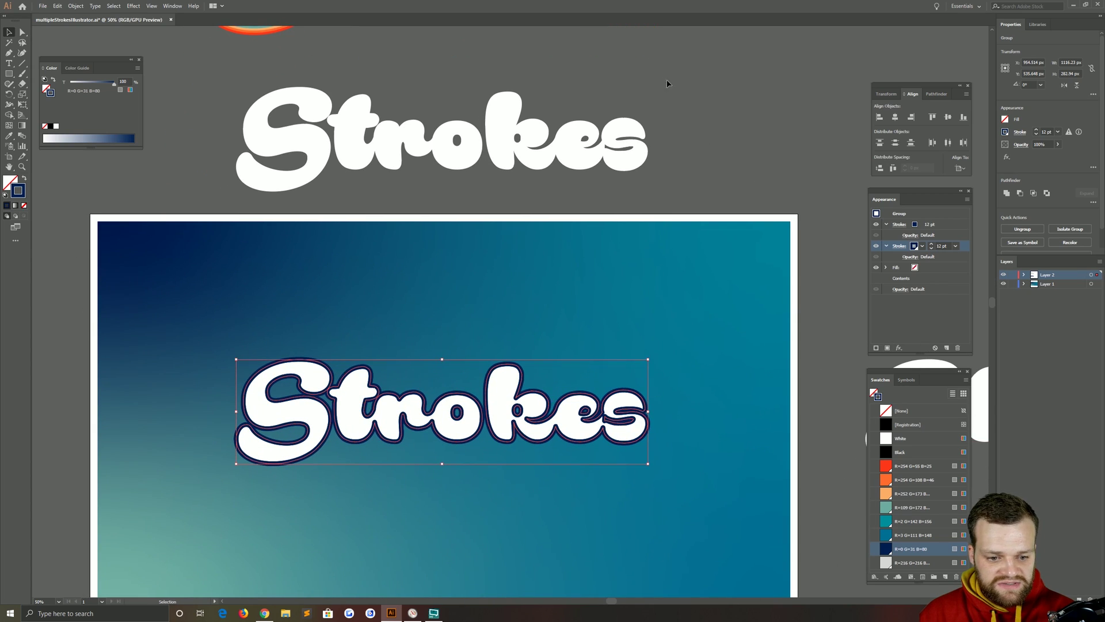
pyautogui.moveTo(665, 107)
pyautogui.mouseDown()
pyautogui.moveTo(639, 271)
pyautogui.moveTo(651, 87)
pyautogui.mouseUp()
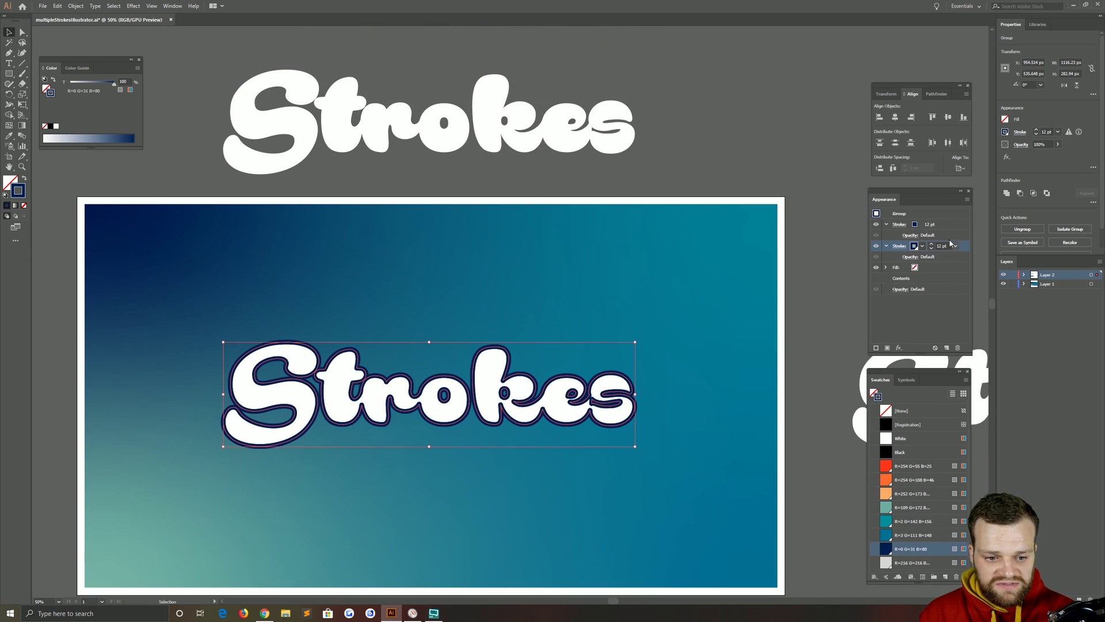
pyautogui.click(916, 246)
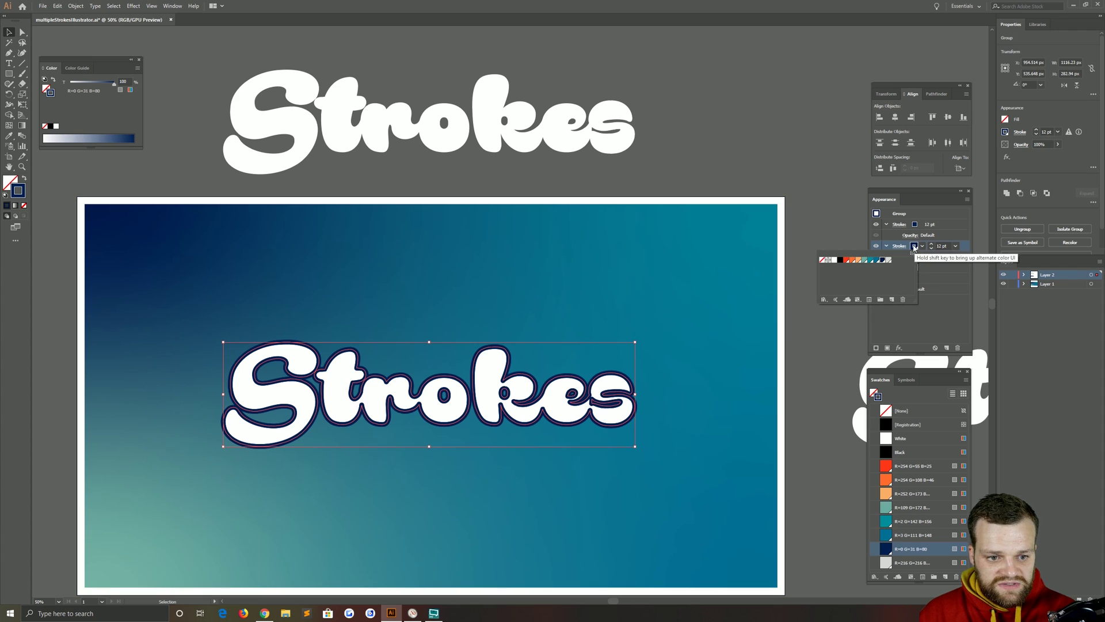
pyautogui.click(877, 261)
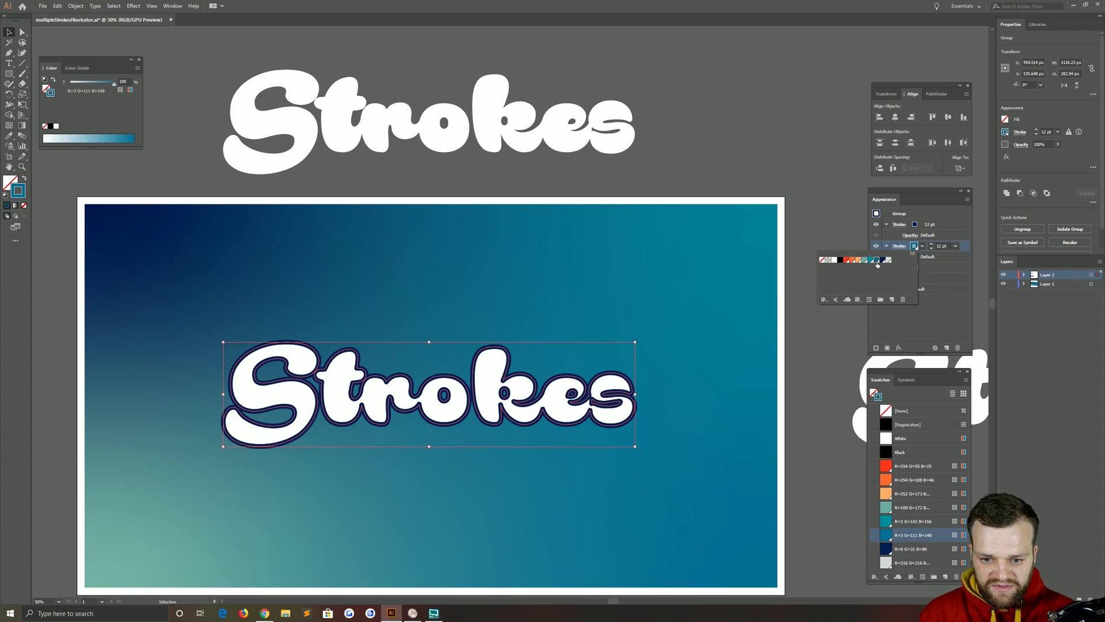
# Step: Increase the weight of the lettering's blue lower stroke to 24 pt
pyautogui.click(931, 244)
pyautogui.click(931, 244)
pyautogui.click(930, 244)
pyautogui.click(930, 243)
pyautogui.click(931, 244)
pyautogui.click(930, 244)
pyautogui.click(930, 243)
pyautogui.click(930, 244)
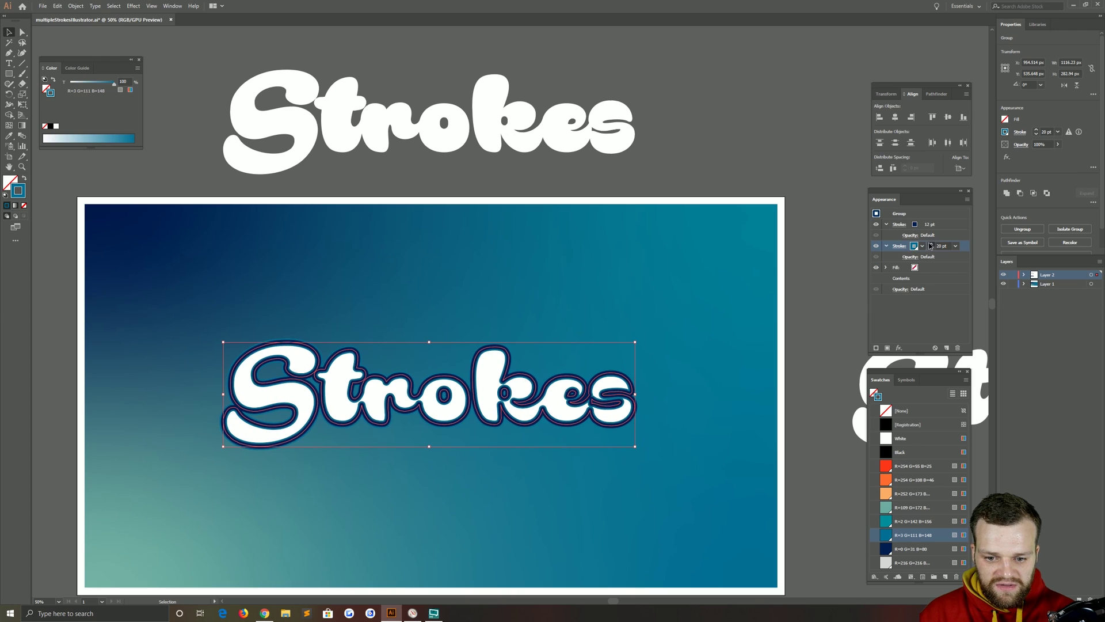
pyautogui.click(931, 245)
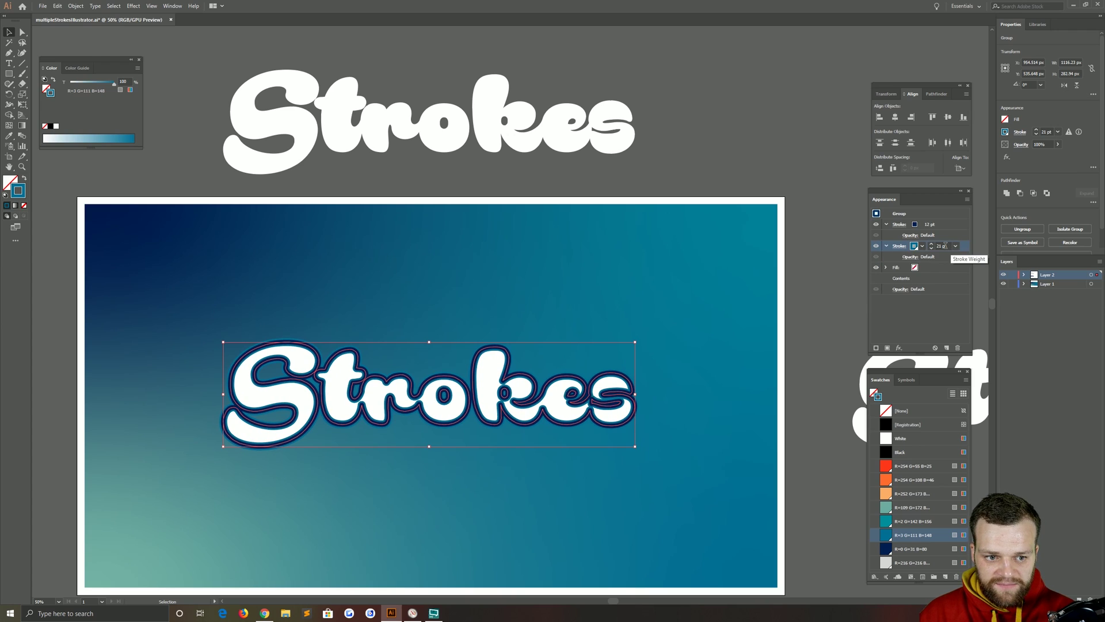
pyautogui.click(950, 245)
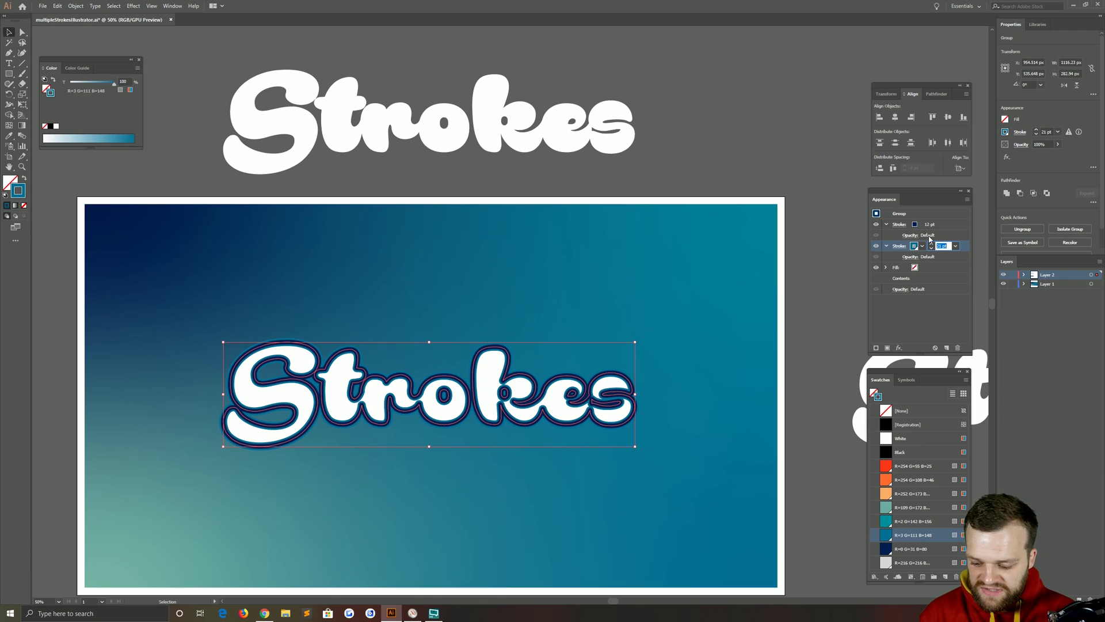
pyautogui.write('24')
pyautogui.press('Return')
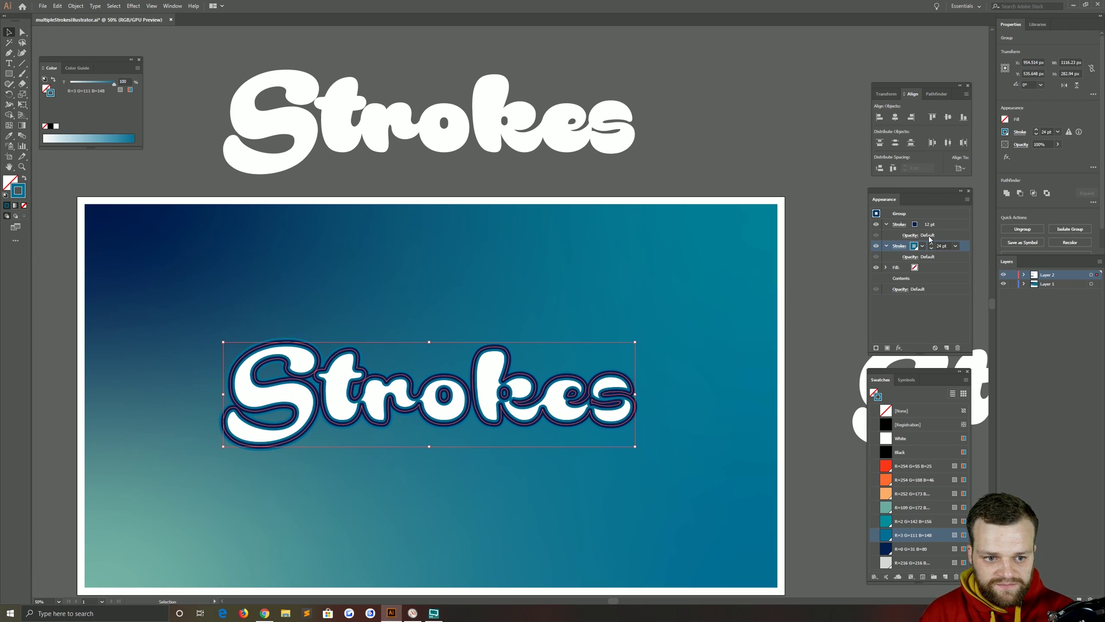
# Step: Move the white letter shapes off the finished version and inspect its stacked strokes and their weights up close
pyautogui.click(734, 132)
pyautogui.scroll(5, 553, 244)
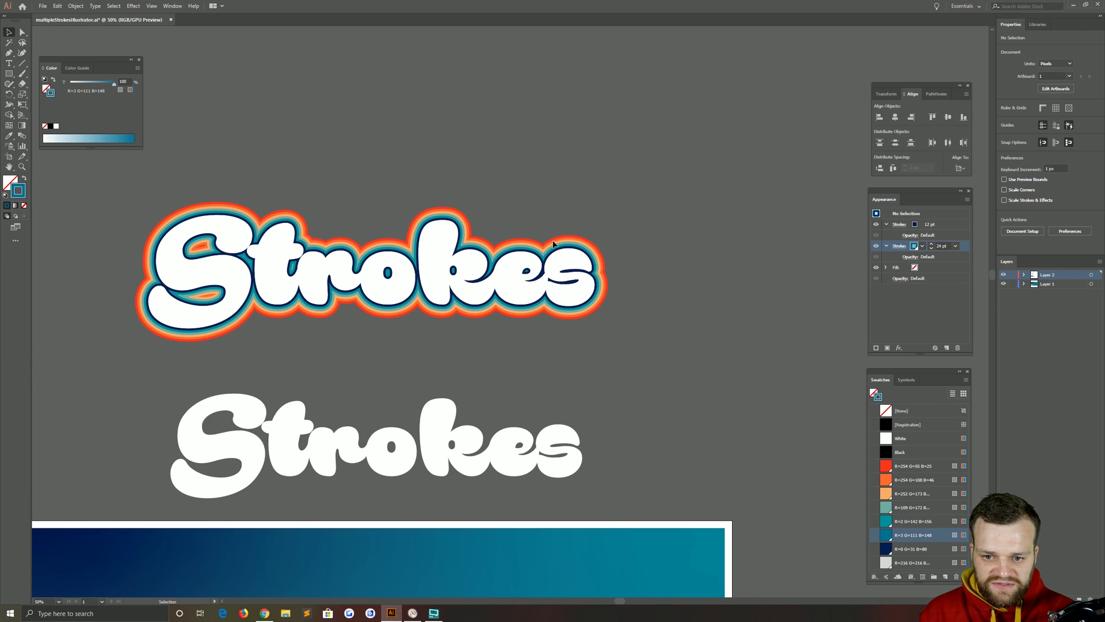
pyautogui.moveTo(535, 268); pyautogui.dragTo(626, 99)
pyautogui.moveTo(498, 285); pyautogui.dragTo(672, 173)
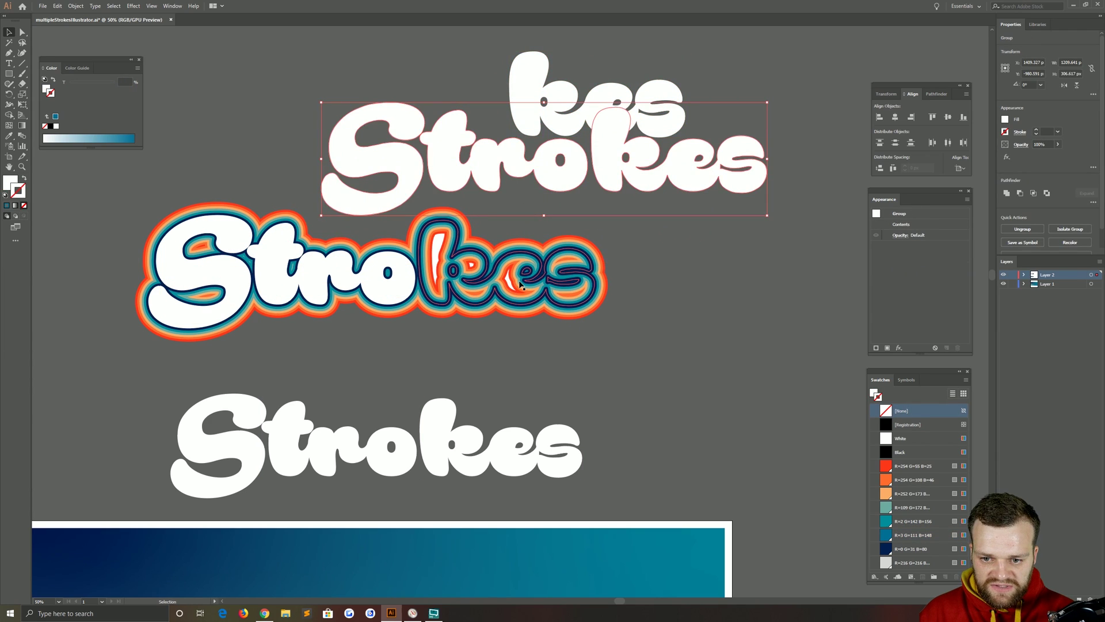
pyautogui.click(520, 284)
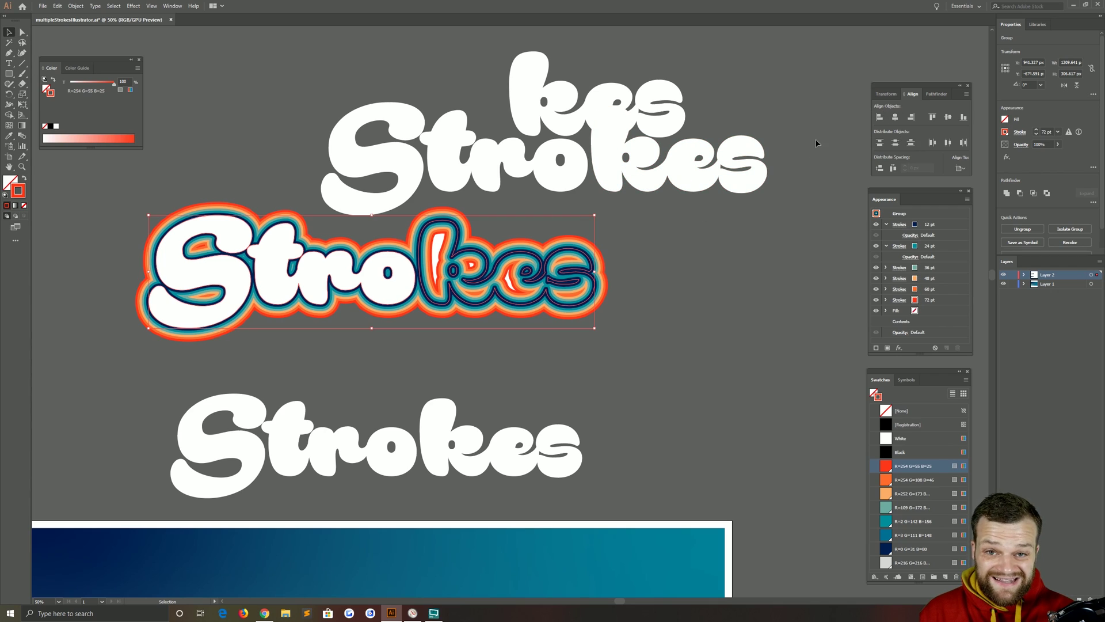
pyautogui.scroll(5, 606, 295)
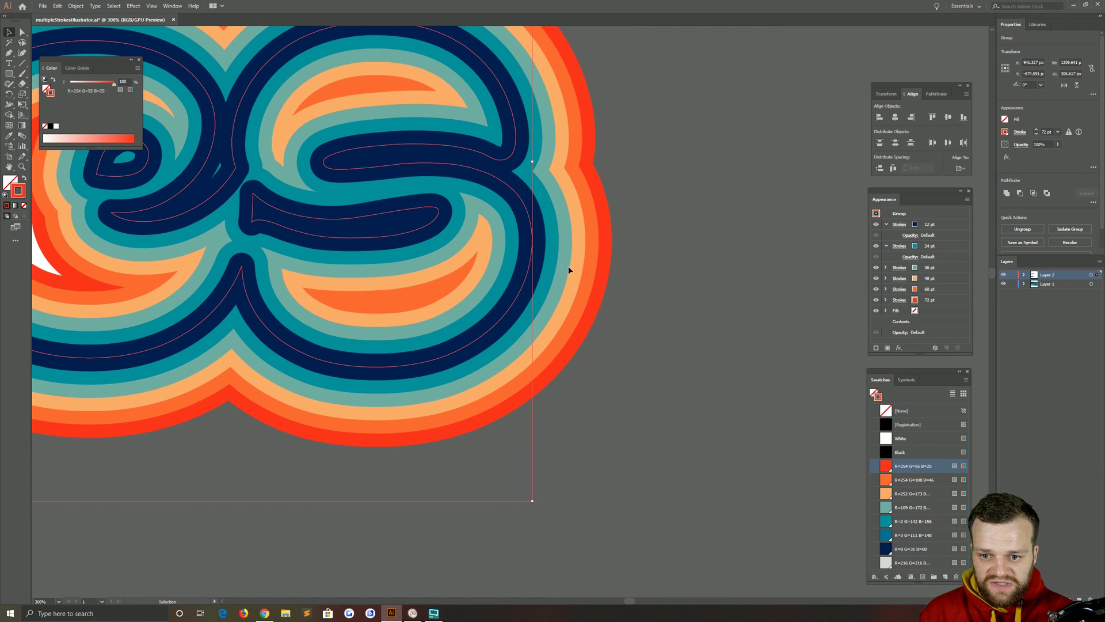
pyautogui.scroll(-6, 568, 266)
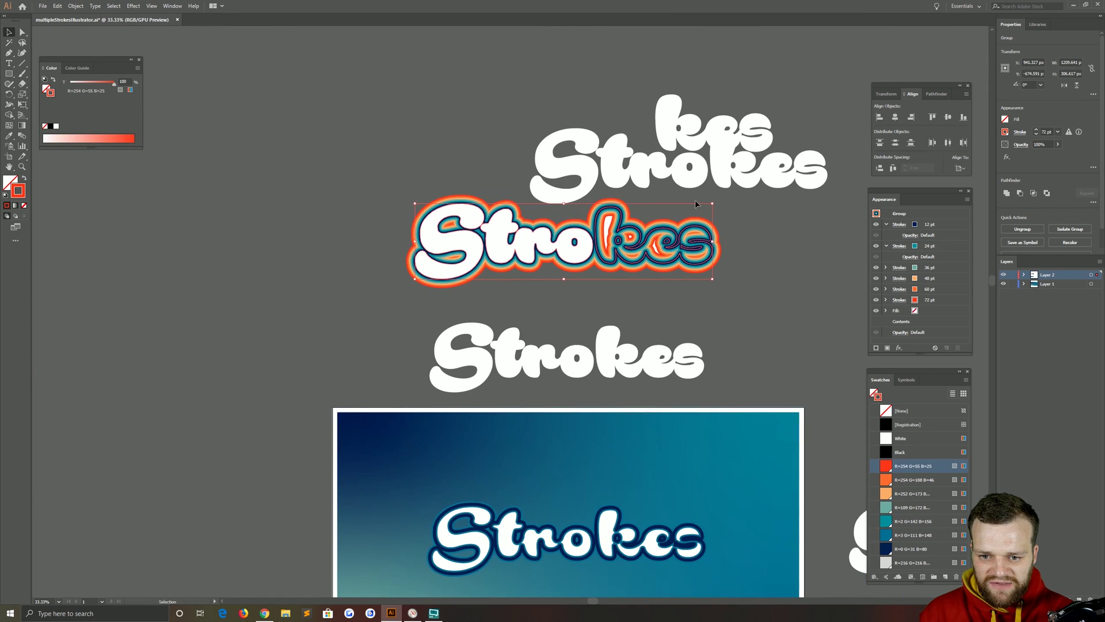
# Step: Move the finished version's "tro" letters aside, and undo the moves of its white letter shapes
pyautogui.press('a')
pyautogui.moveTo(539, 262); pyautogui.dragTo(521, 178)
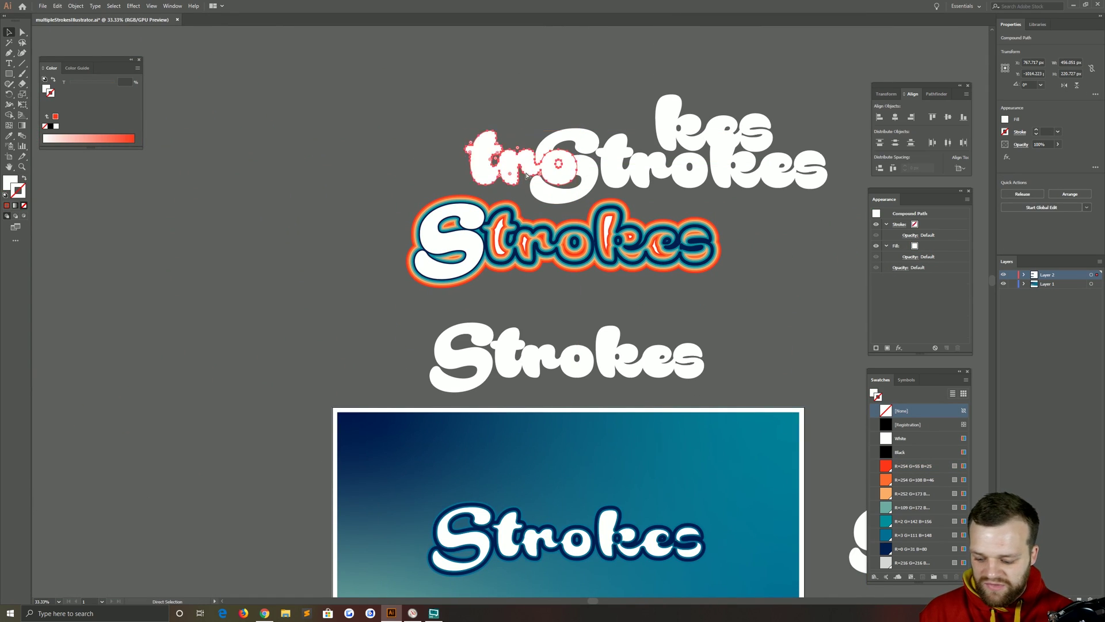
pyautogui.hotkey('ctrl', 'z')
pyautogui.hotkey('ctrl', 'z')
pyautogui.hotkey('ctrl', 'z')
# Step: Duplicate the artboard lettering's blue 24 pt stroke and make the copy 36 pt in teal R=2 G=142 B=156
pyautogui.moveTo(621, 531); pyautogui.dragTo(519, 282)
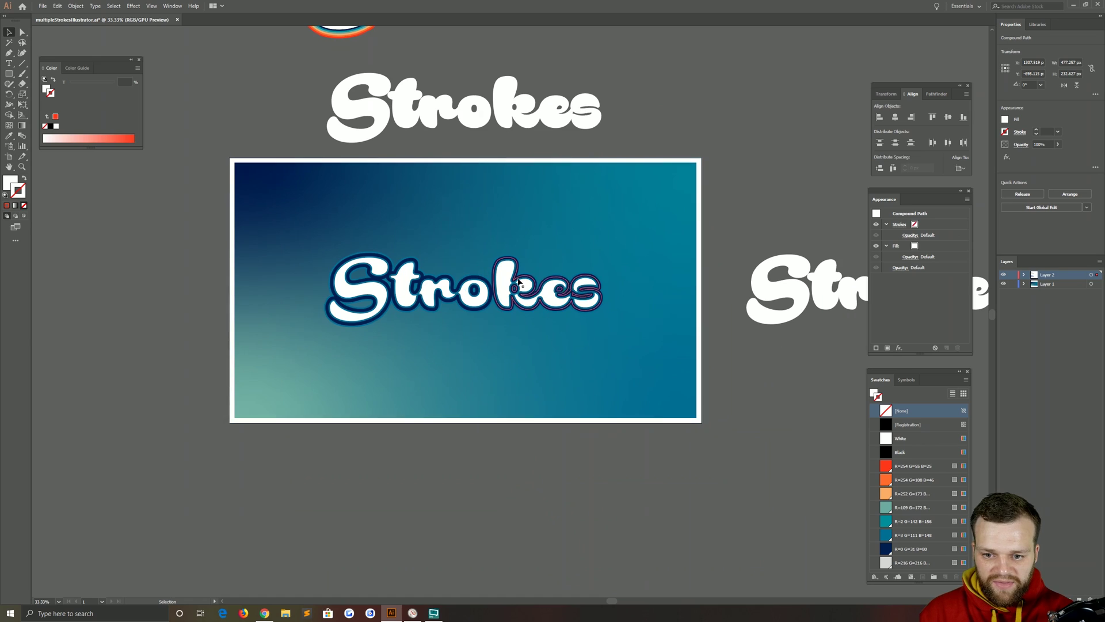
pyautogui.click(519, 282)
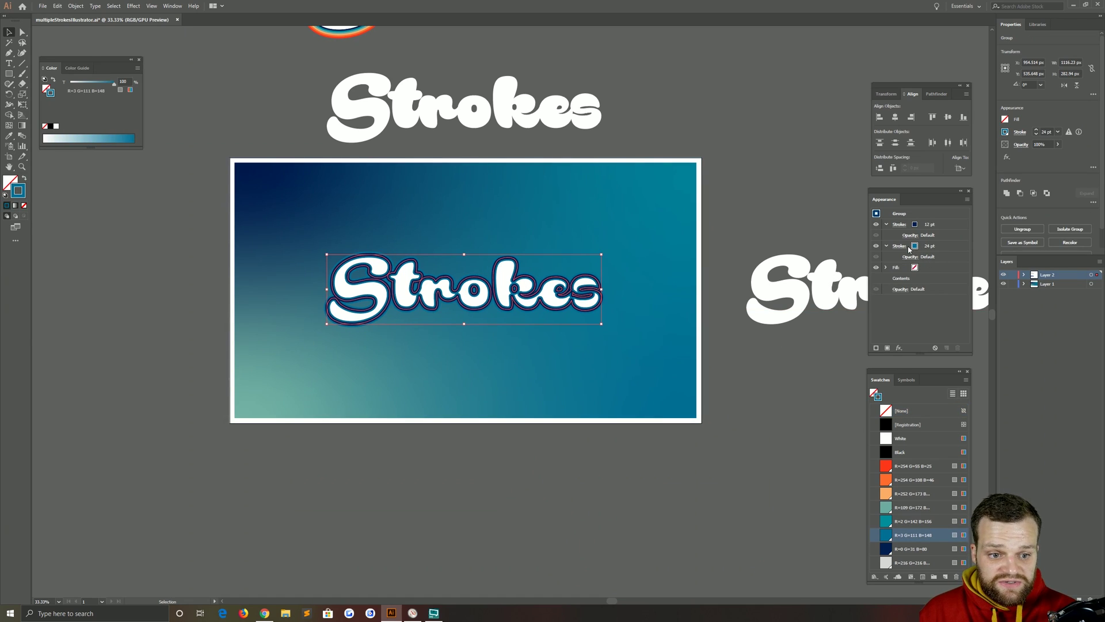
pyautogui.click(942, 250)
pyautogui.click(967, 199)
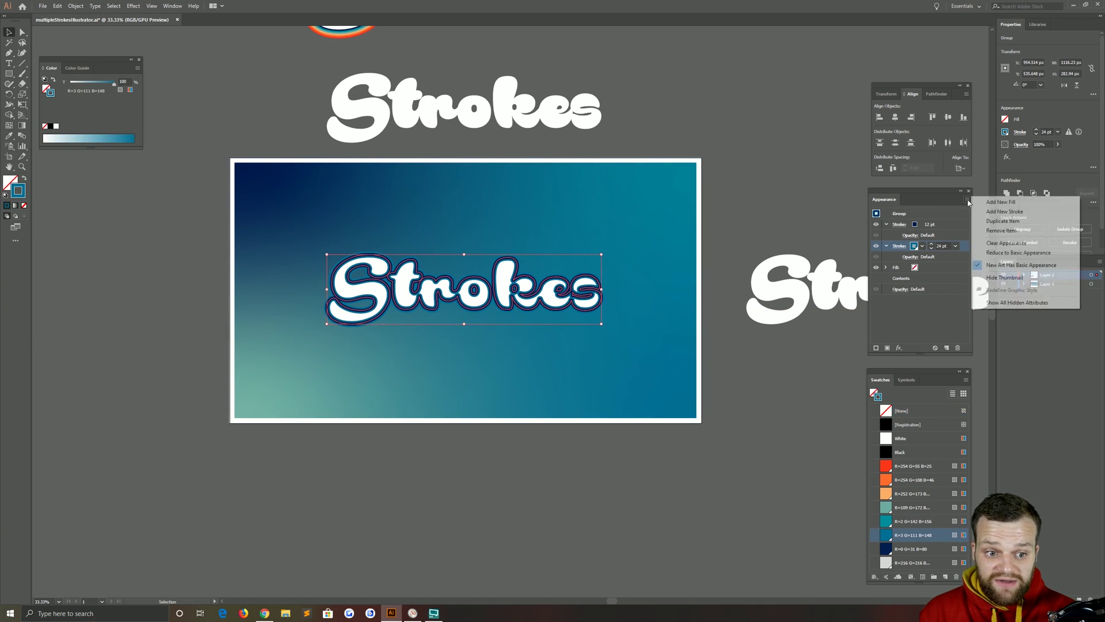
pyautogui.click(986, 222)
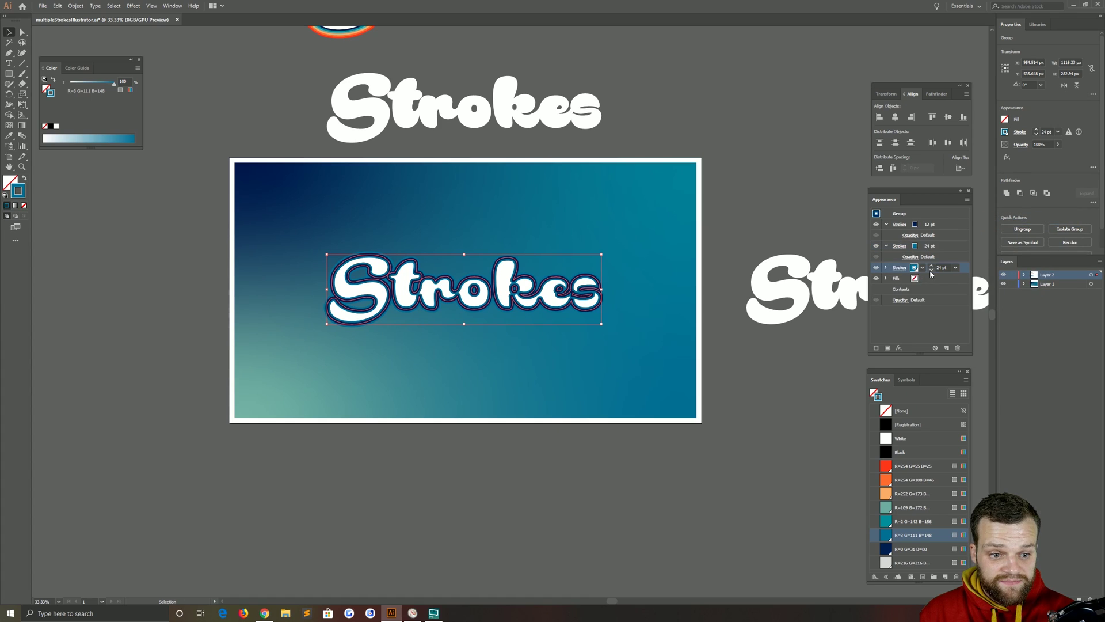
pyautogui.click(940, 266)
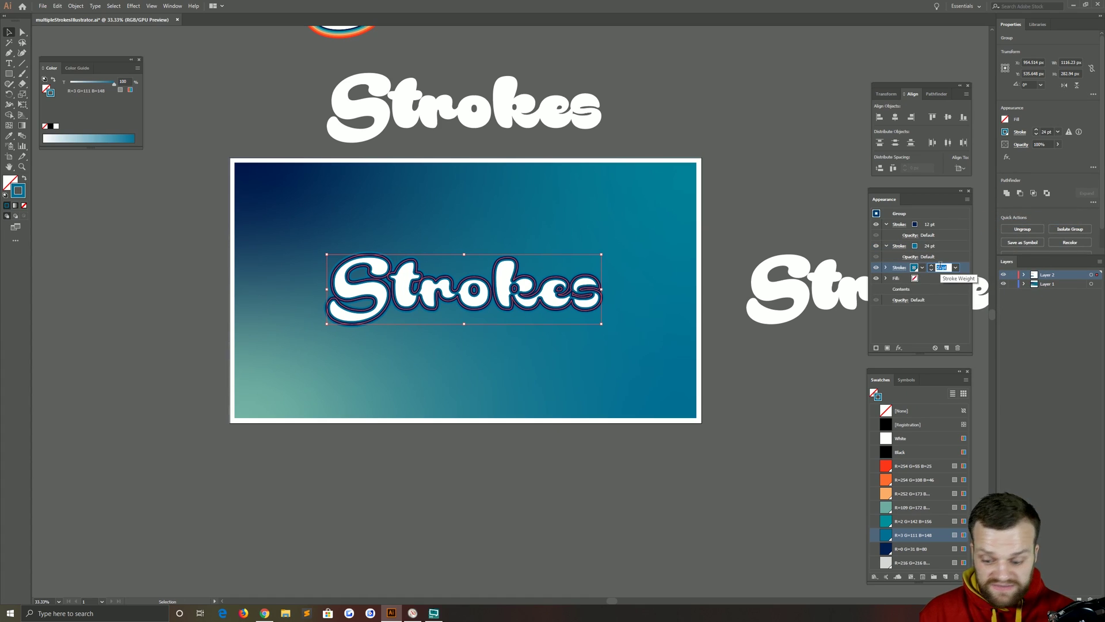
pyautogui.press('Return')
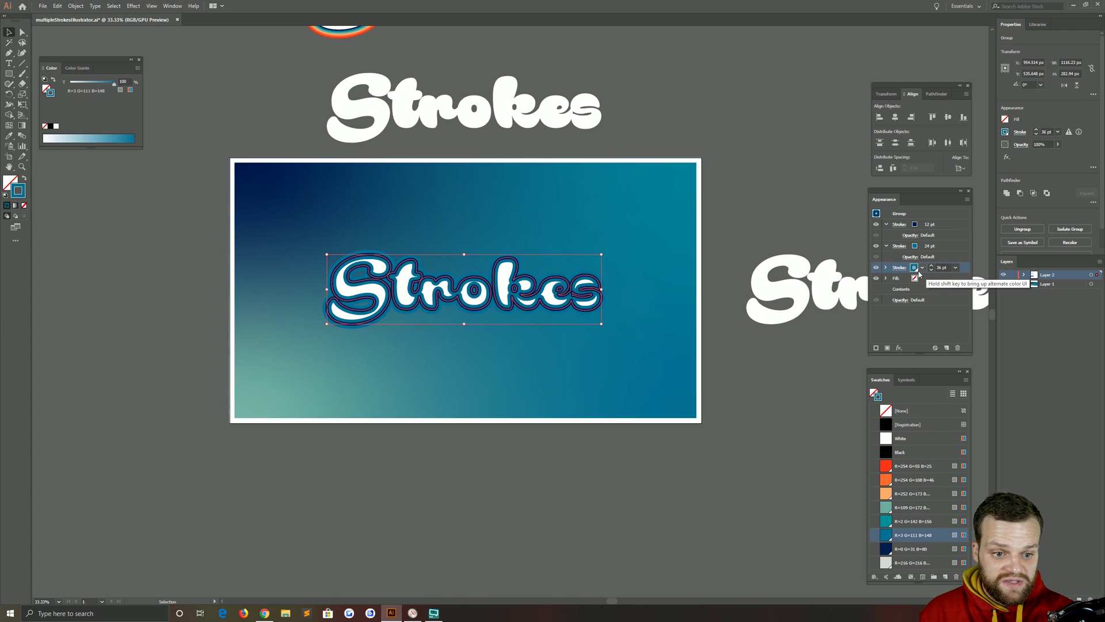
pyautogui.click(918, 269)
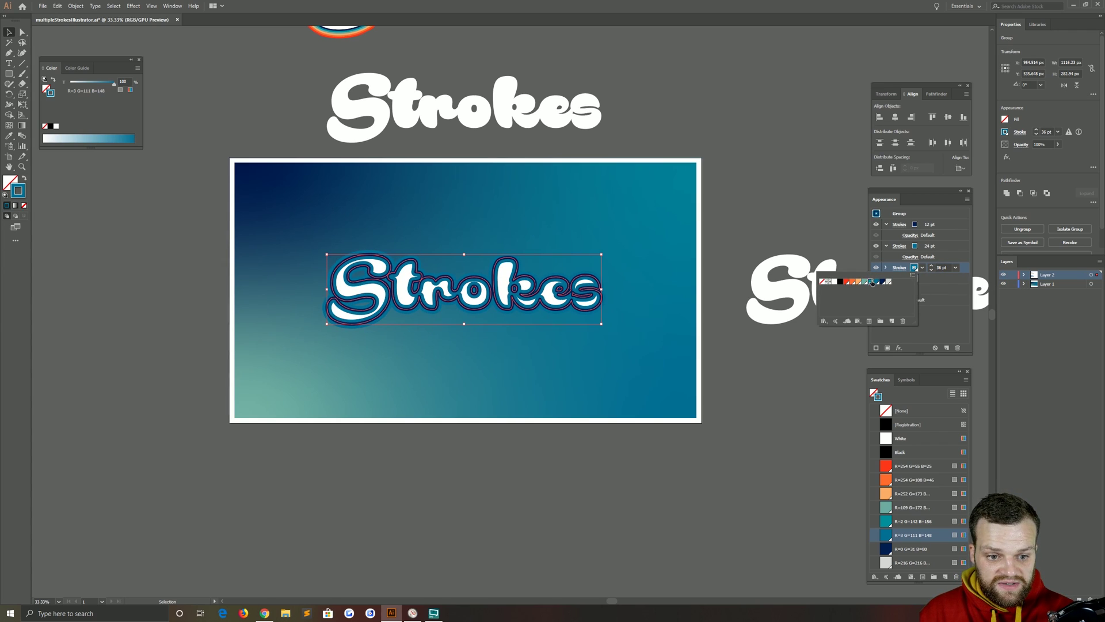
pyautogui.click(871, 282)
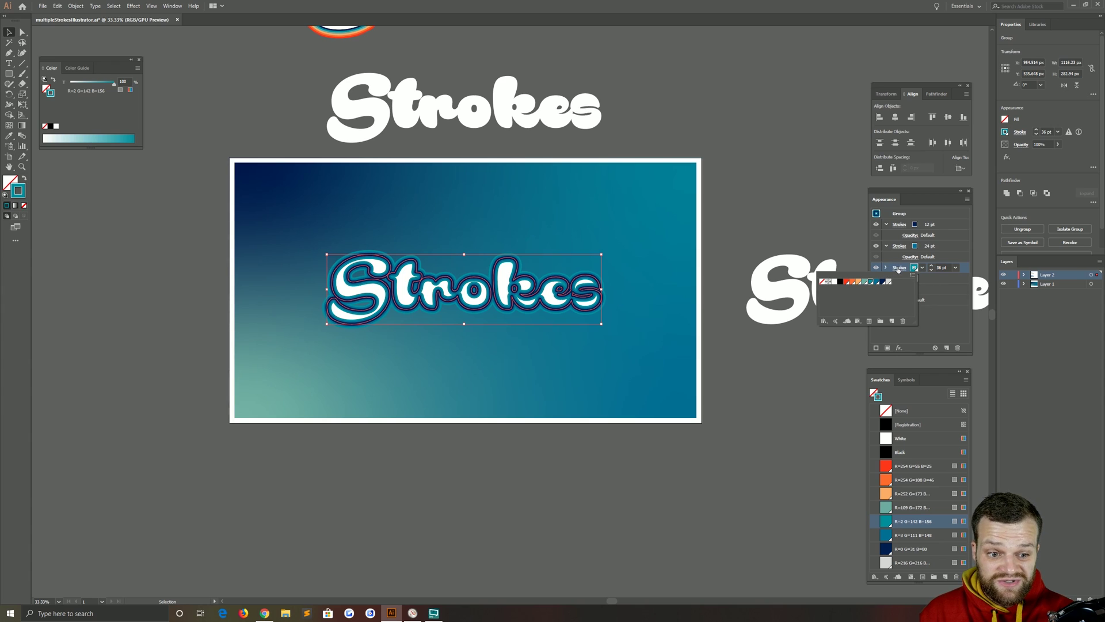
# Step: Duplicate the teal 36 pt stroke and make the copy 48 pt in pale green R=109 G=172 B=161
pyautogui.click(966, 202)
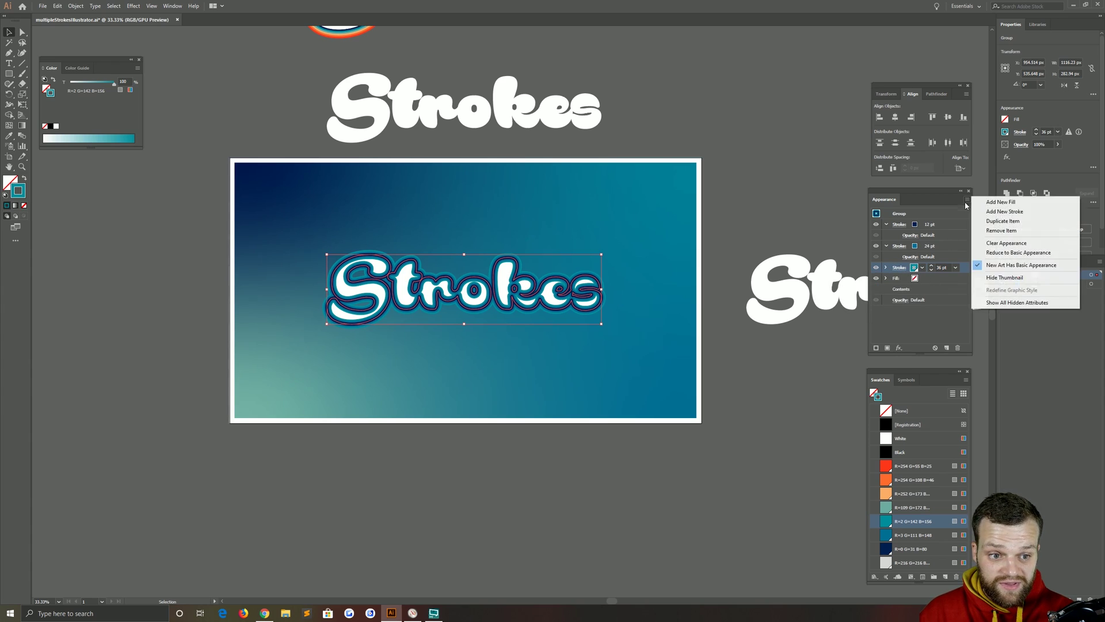
pyautogui.click(1003, 221)
pyautogui.click(940, 278)
pyautogui.write('48')
pyautogui.click(916, 278)
pyautogui.click(863, 292)
pyautogui.click(987, 184)
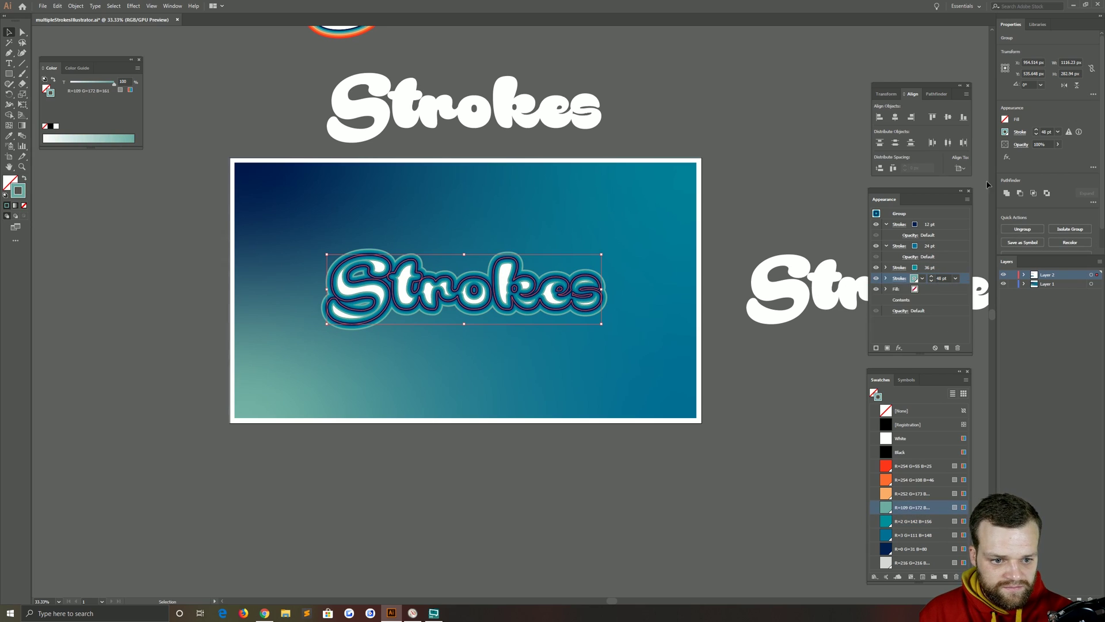
# Step: Duplicate the pale green 48 pt stroke and make the copy 60 pt in light orange R=252 G=173 B=104
pyautogui.click(967, 199)
pyautogui.click(1003, 220)
pyautogui.click(940, 289)
pyautogui.write('60')
pyautogui.click(915, 288)
pyautogui.click(859, 302)
# Step: Duplicate the light orange 60 pt stroke and make the copy 72 pt in orange R=254 G=108 B=46
pyautogui.click(967, 199)
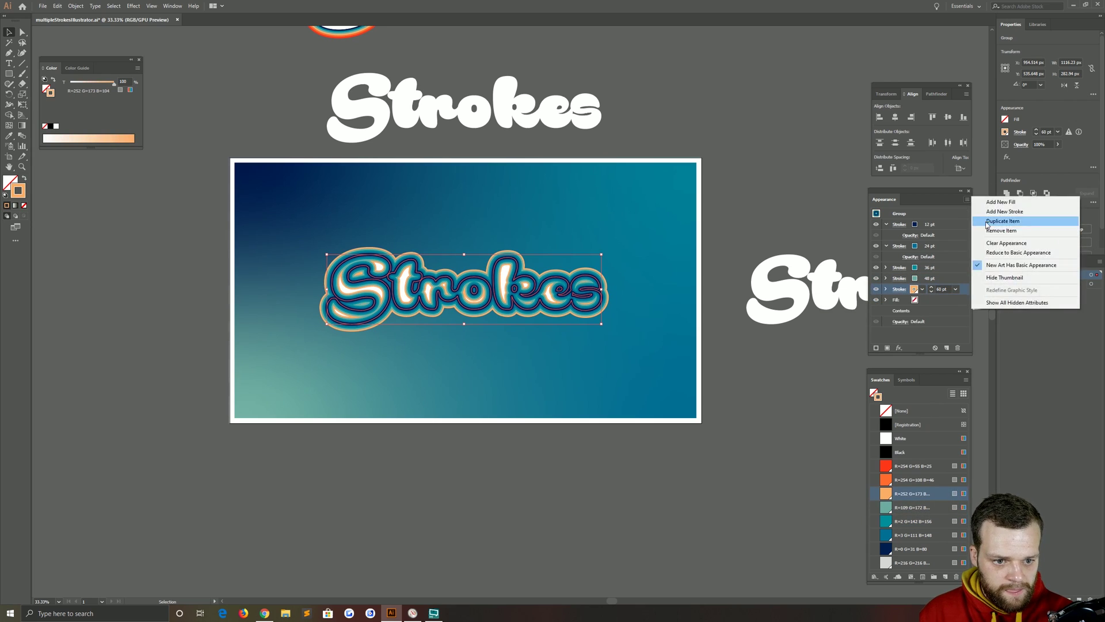
pyautogui.click(987, 222)
pyautogui.click(940, 299)
pyautogui.write('72')
pyautogui.click(915, 299)
pyautogui.click(854, 314)
# Step: Duplicate the orange 72 pt stroke and make the copy 84 pt in red R=254 G=55 B=25
pyautogui.click(967, 199)
pyautogui.click(988, 221)
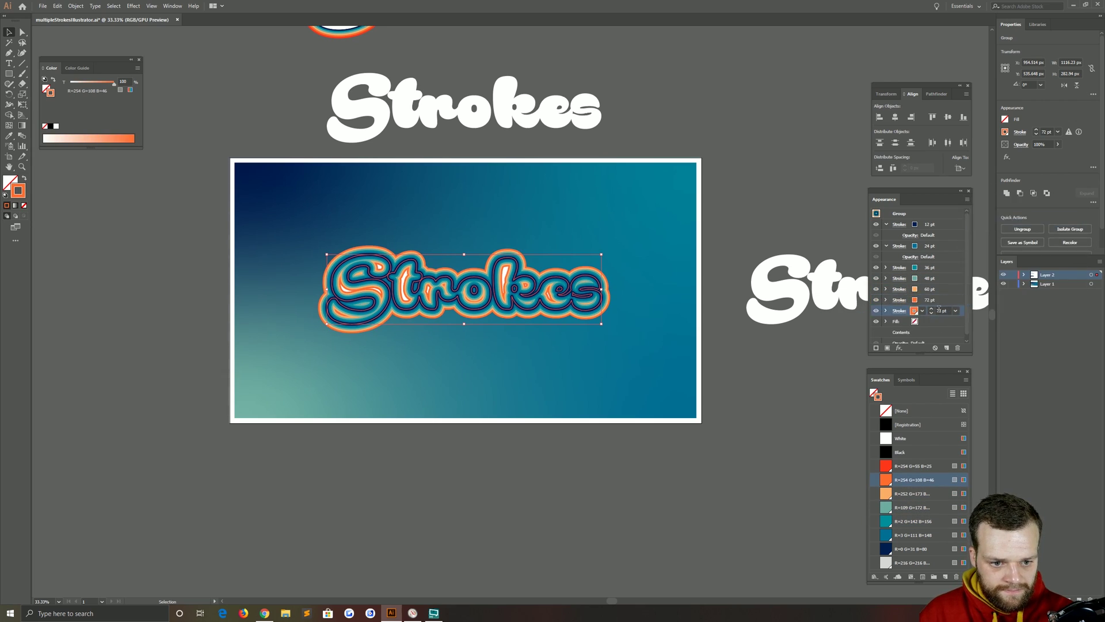
pyautogui.write('84')
pyautogui.press('Return')
pyautogui.click(922, 310)
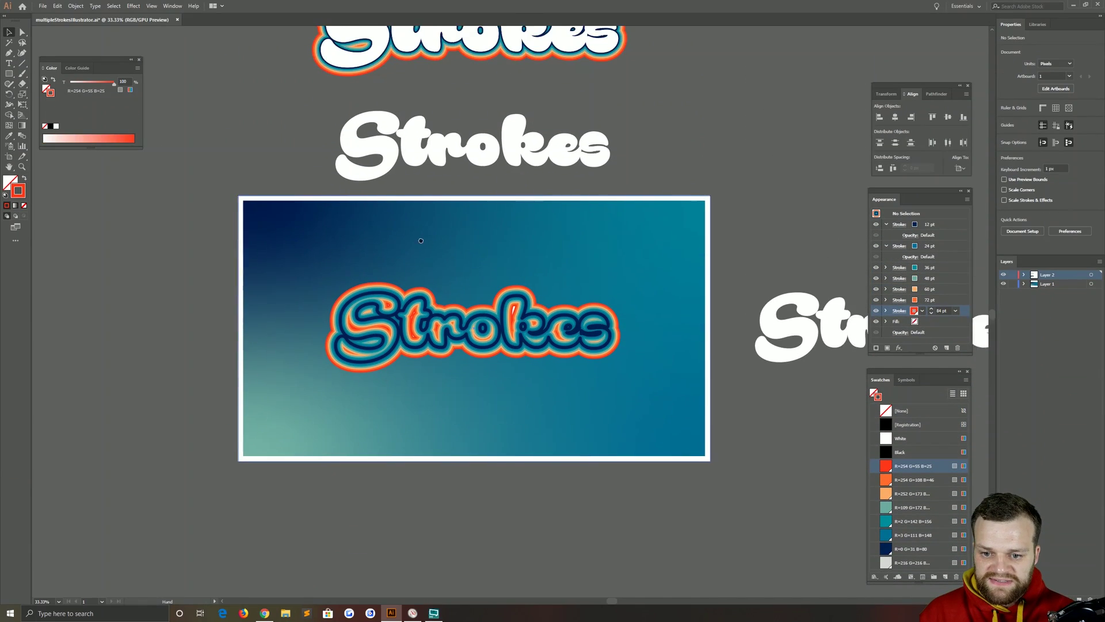
# Step: Select the artboard lettering and open the stroke options of its red 84 pt stroke
pyautogui.moveTo(421, 241); pyautogui.dragTo(420, 260)
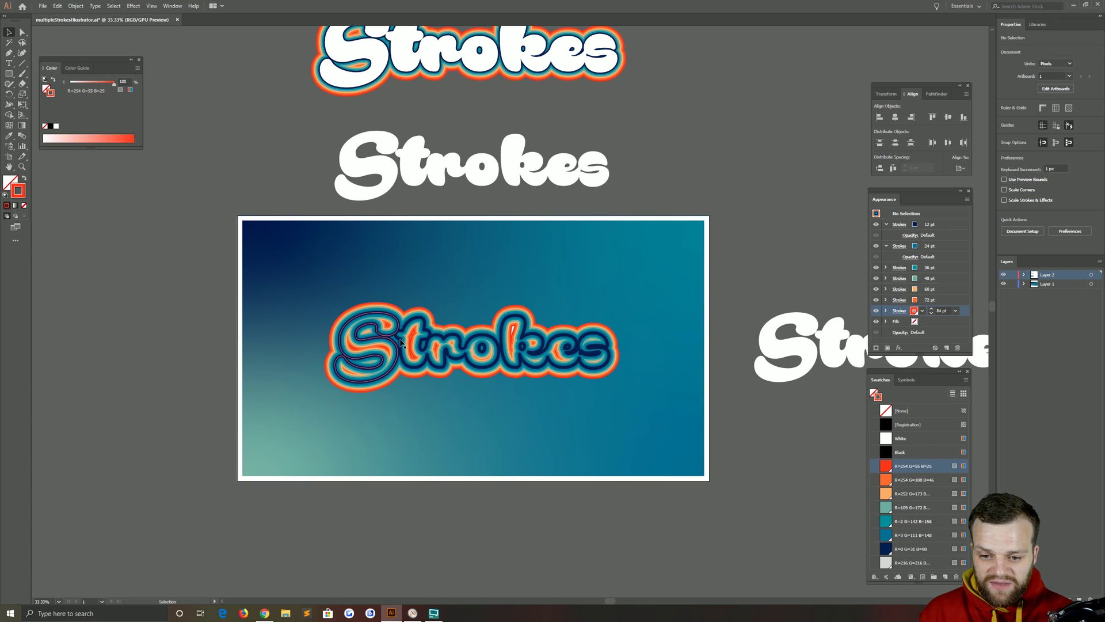
pyautogui.click(562, 341)
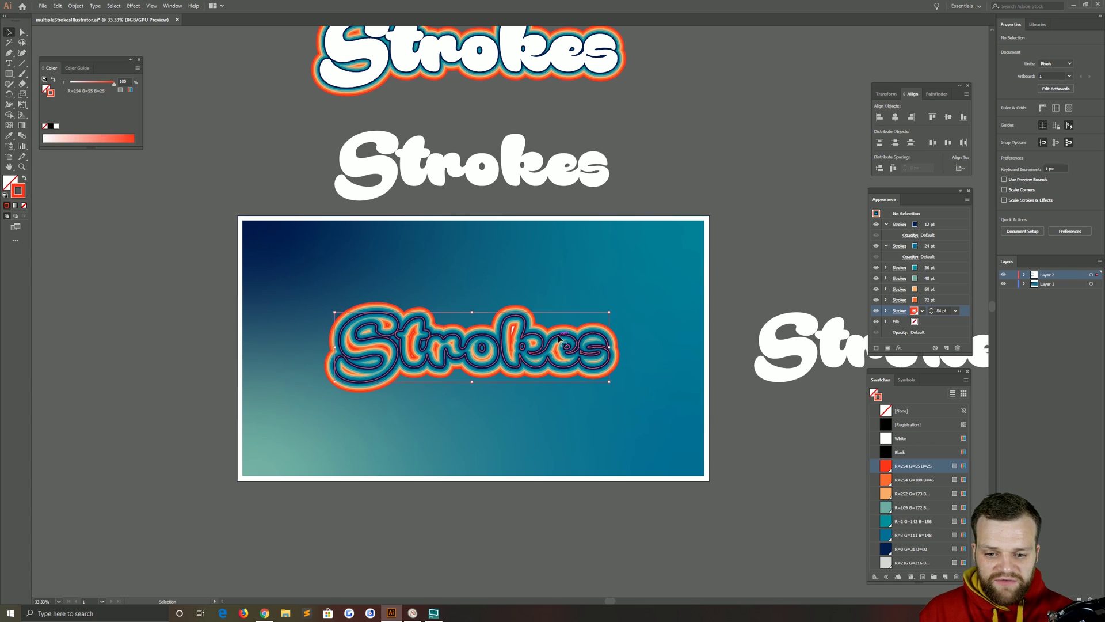
pyautogui.click(895, 311)
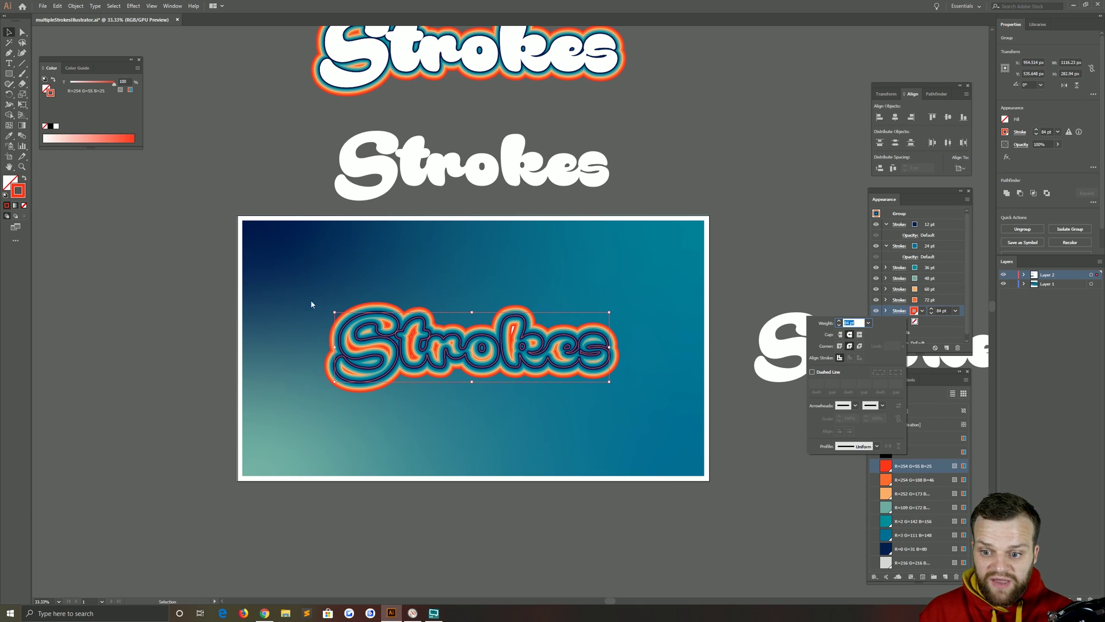
# Step: Place a copy of the plain white lettering from above the artboard exactly over the multi-stroke lettering, and deselect it
pyautogui.click(584, 167)
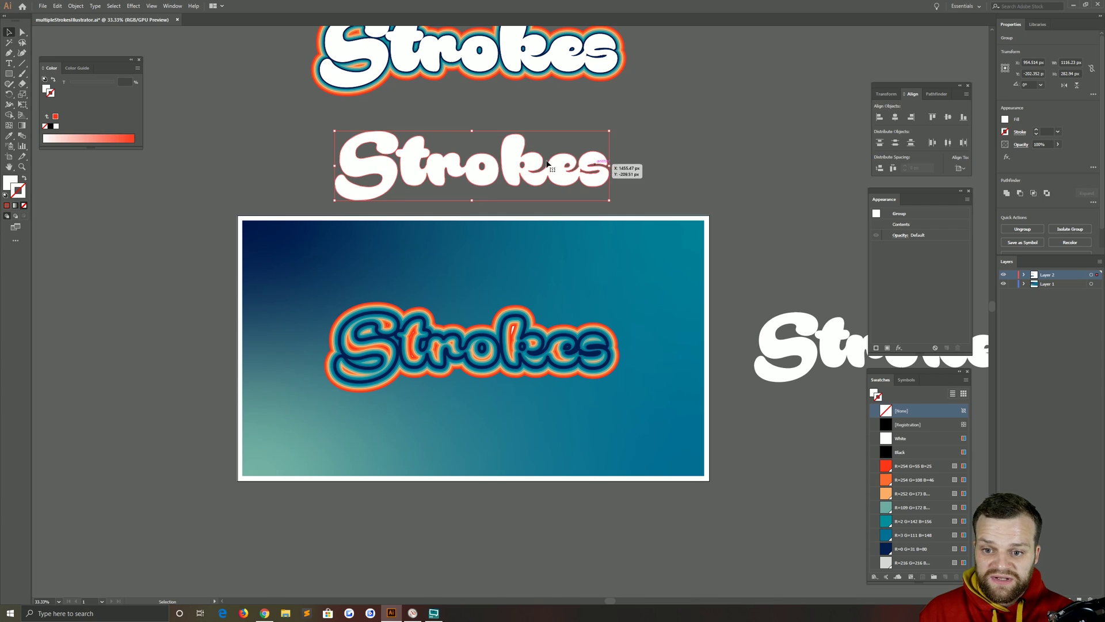
pyautogui.click(486, 360)
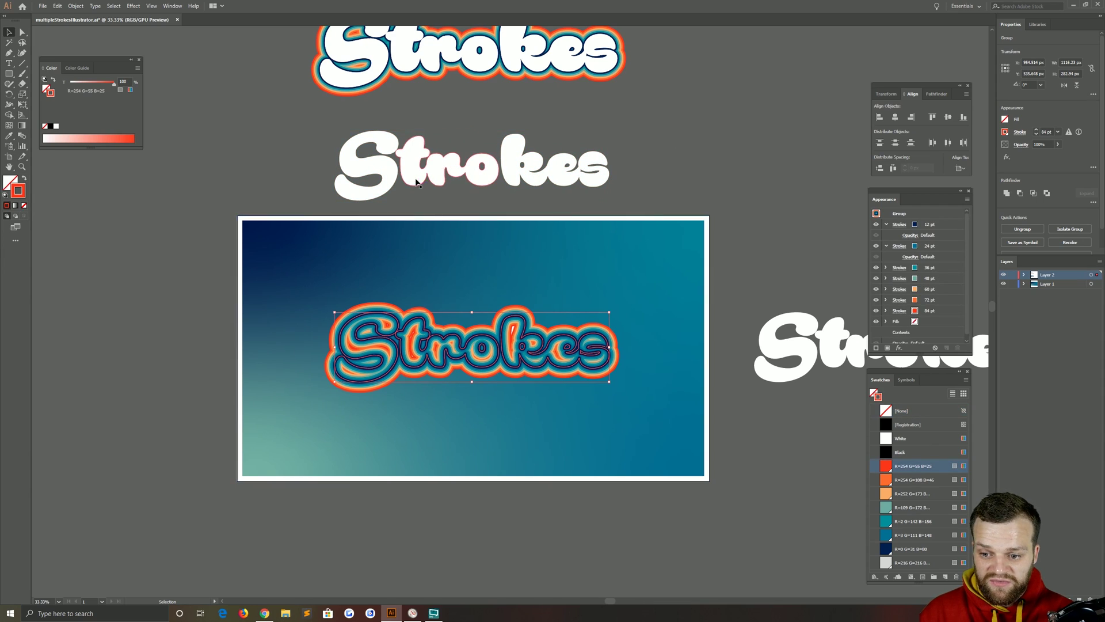
pyautogui.moveTo(417, 168); pyautogui.dragTo(412, 339)
pyautogui.scroll(5, 520, 355)
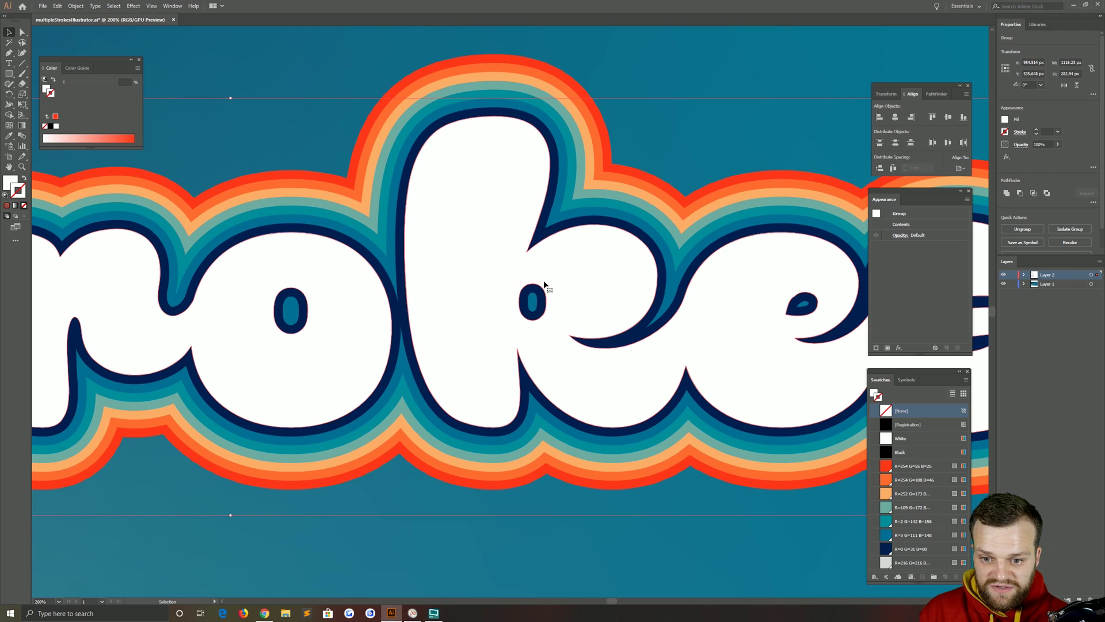
pyautogui.hotkey('ctrl', '-')
pyautogui.hotkey('ctrl', '-')
pyautogui.hotkey('ctrl', '-')
pyautogui.hotkey('ctrl', '-')
pyautogui.hotkey('ctrl', '-')
pyautogui.click(188, 301)
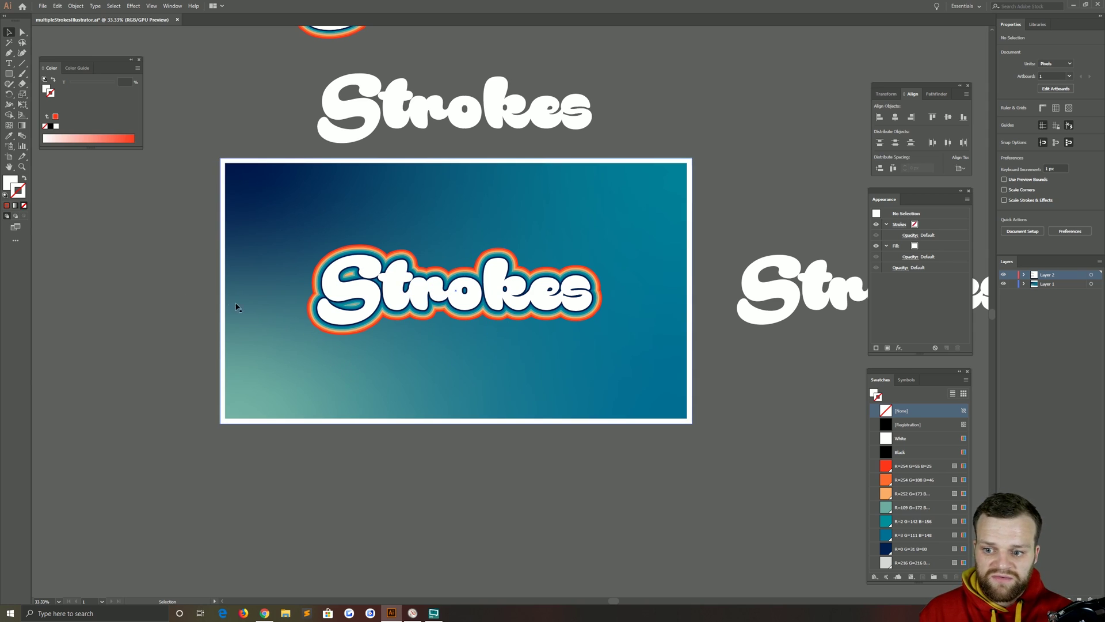
# Step: Move the multi-stroke reference lettering from above the artboard to just below the recreated word for comparison, and delete it
pyautogui.scroll(-1, 481, 290)
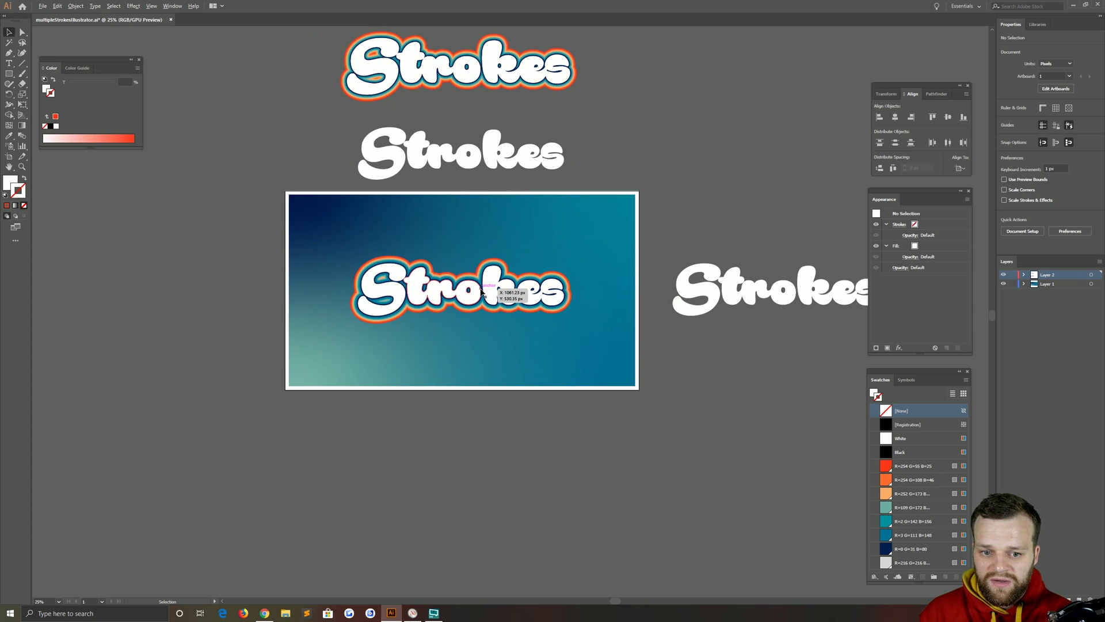
pyautogui.moveTo(480, 289); pyautogui.dragTo(505, 364)
pyautogui.moveTo(369, 99)
pyautogui.mouseDown()
pyautogui.moveTo(478, 144)
pyautogui.moveTo(476, 422)
pyautogui.moveTo(467, 436)
pyautogui.mouseUp()
pyautogui.scroll(4, 467, 436)
pyautogui.scroll(-3, 471, 399)
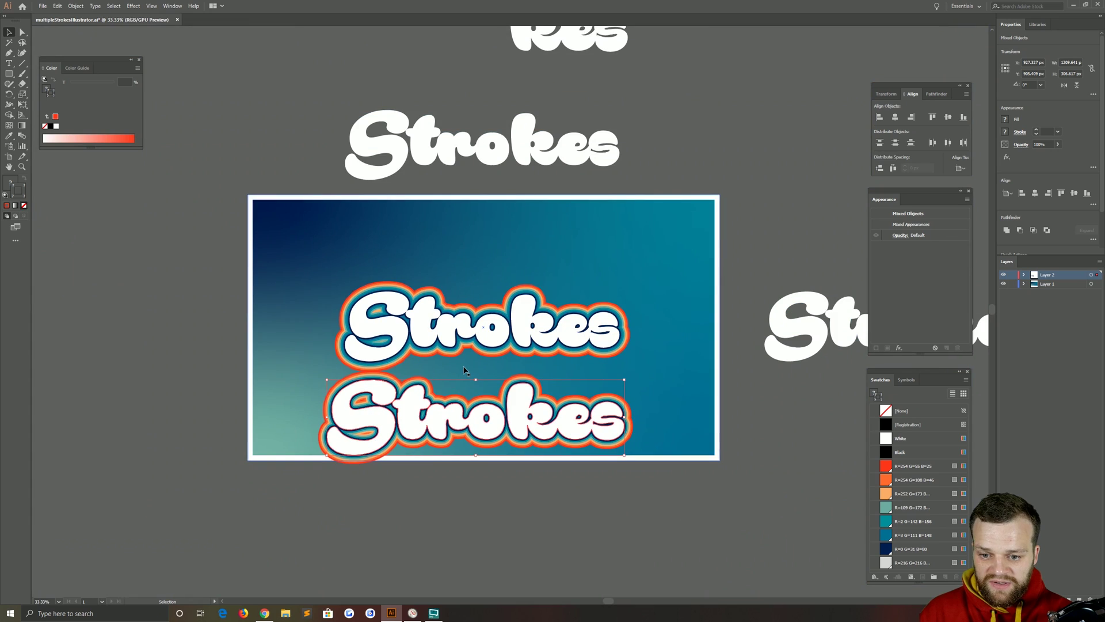
pyautogui.press('Delete')
pyautogui.moveTo(435, 101); pyautogui.dragTo(380, 193)
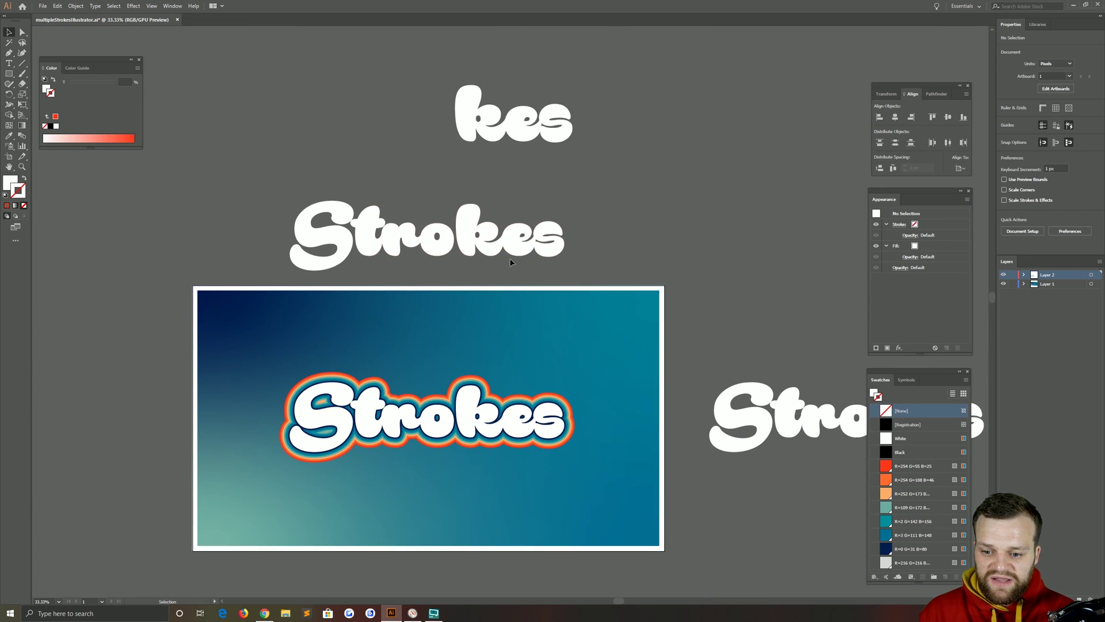
pyautogui.scroll(-1, 510, 262)
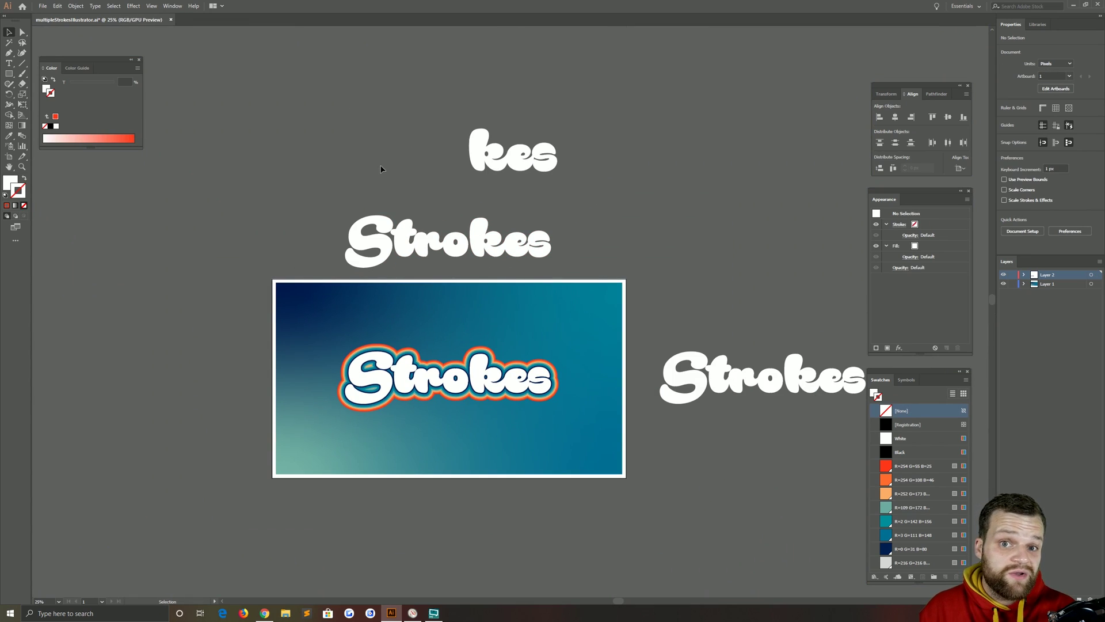